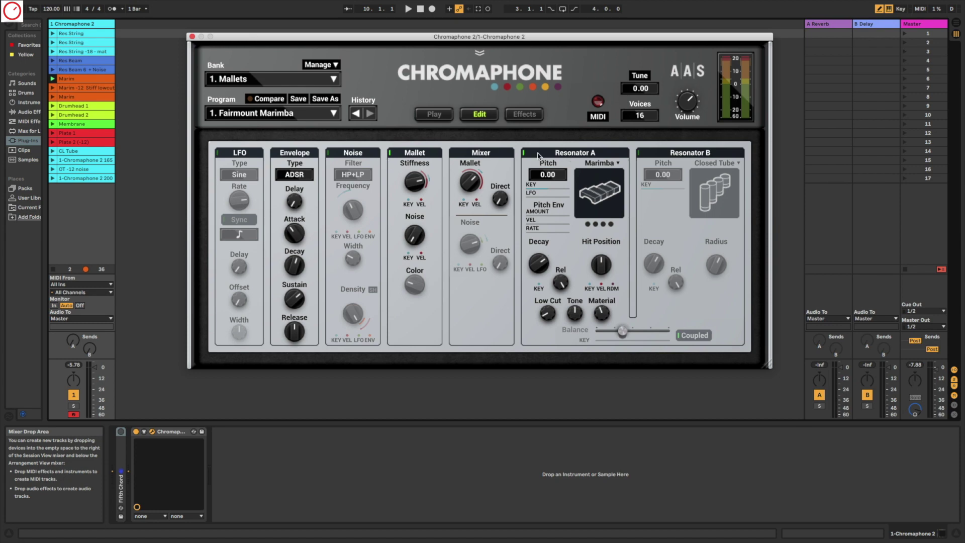
# - Inspect the object types available for Resonator A, keeping Marimba
pyautogui.click(602, 163)
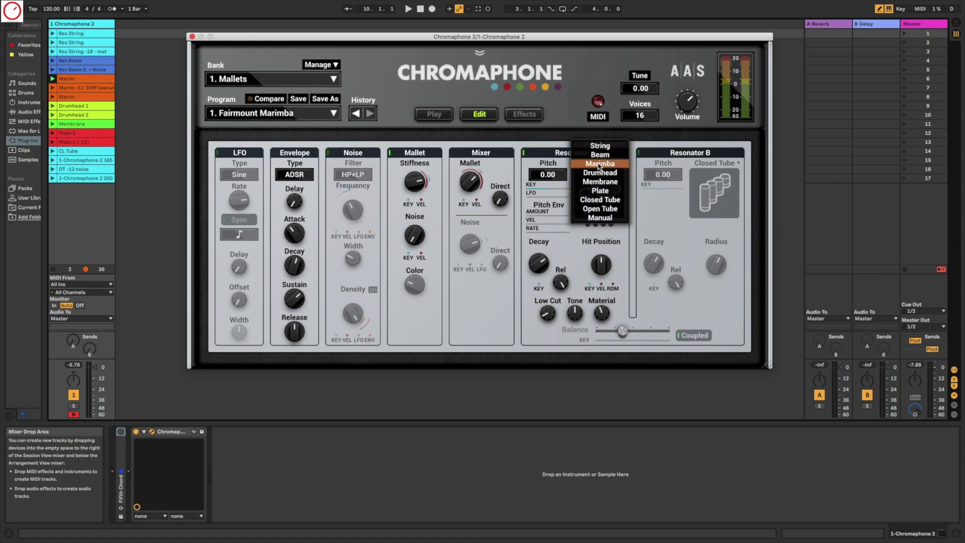
pyautogui.click(562, 156)
pyautogui.click(596, 164)
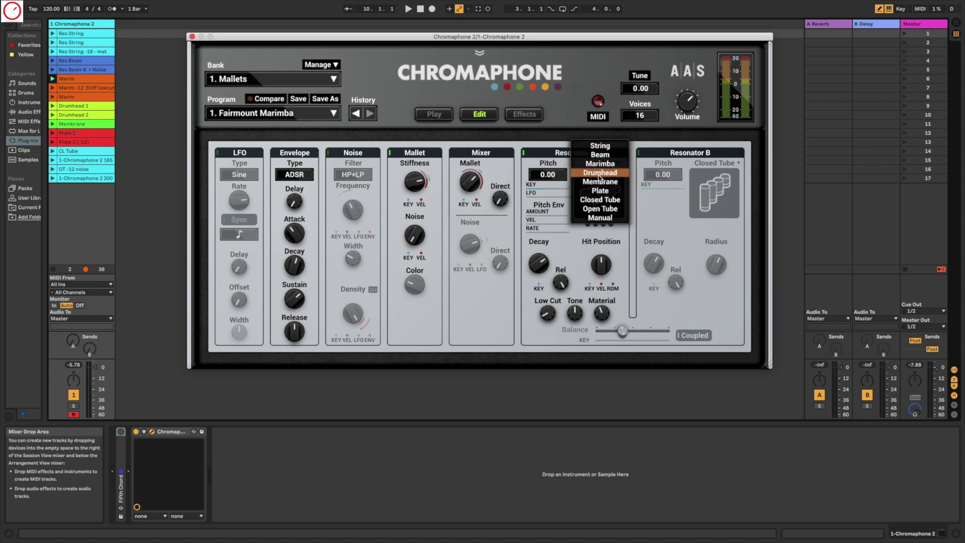
pyautogui.click(548, 159)
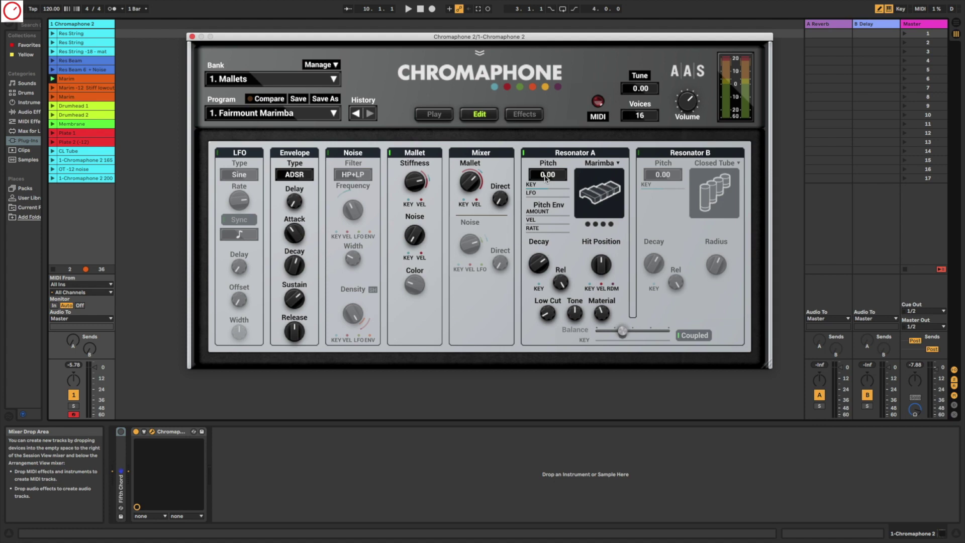
# - Try Resonator A's pitch at -48.00 and 48.00, restore it to 0.00, and try its key tracking
pyautogui.moveTo(546, 177); pyautogui.dragTo(546, 232)
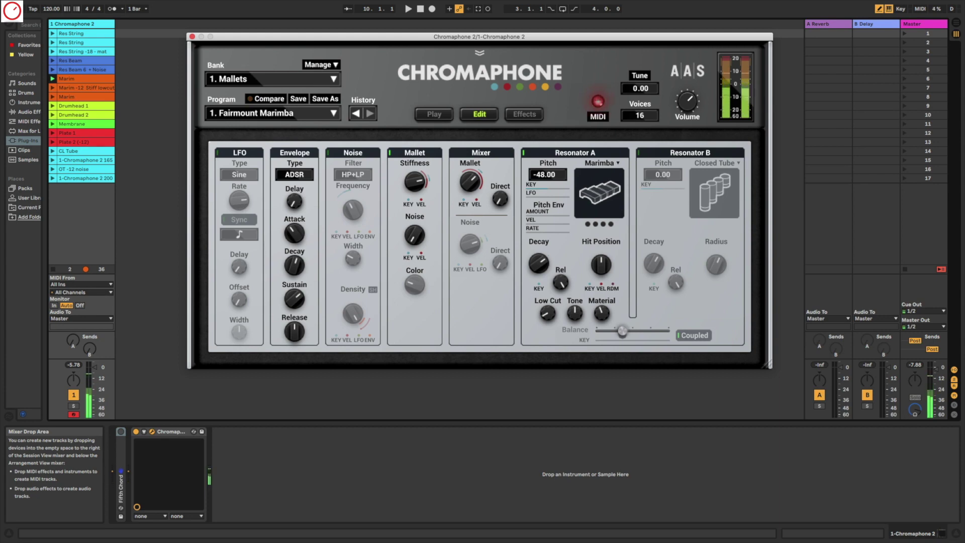
pyautogui.moveTo(547, 175); pyautogui.dragTo(548, 125)
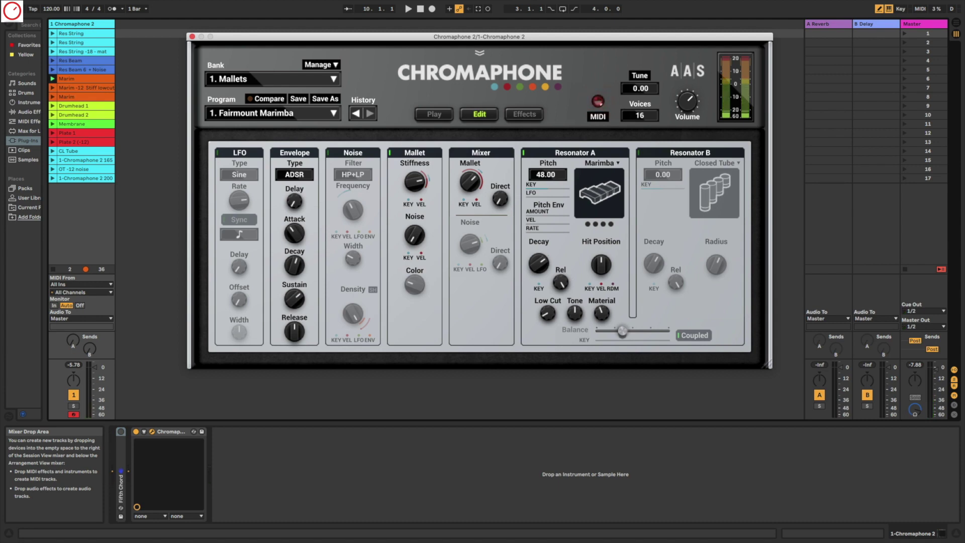
pyautogui.moveTo(547, 175); pyautogui.dragTo(536, 187)
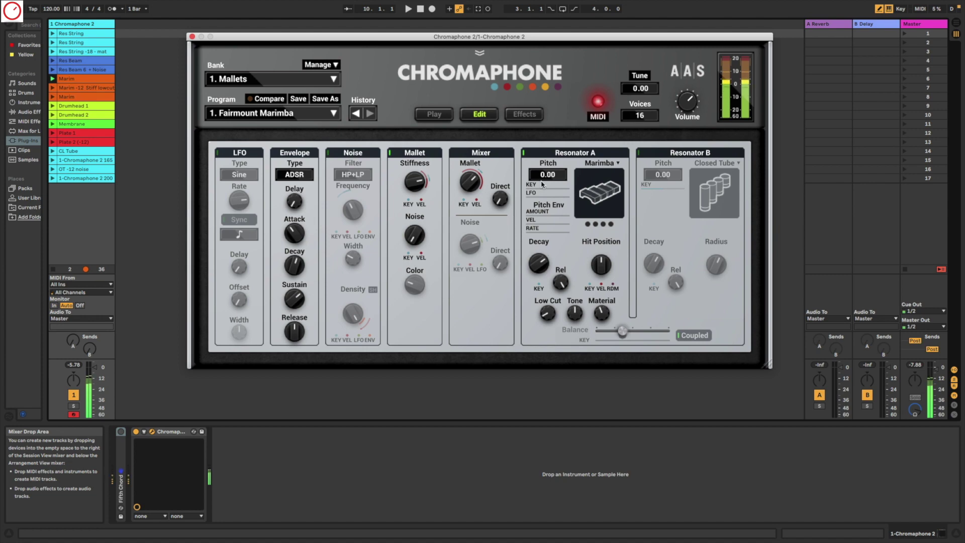
pyautogui.moveTo(542, 185); pyautogui.dragTo(545, 192)
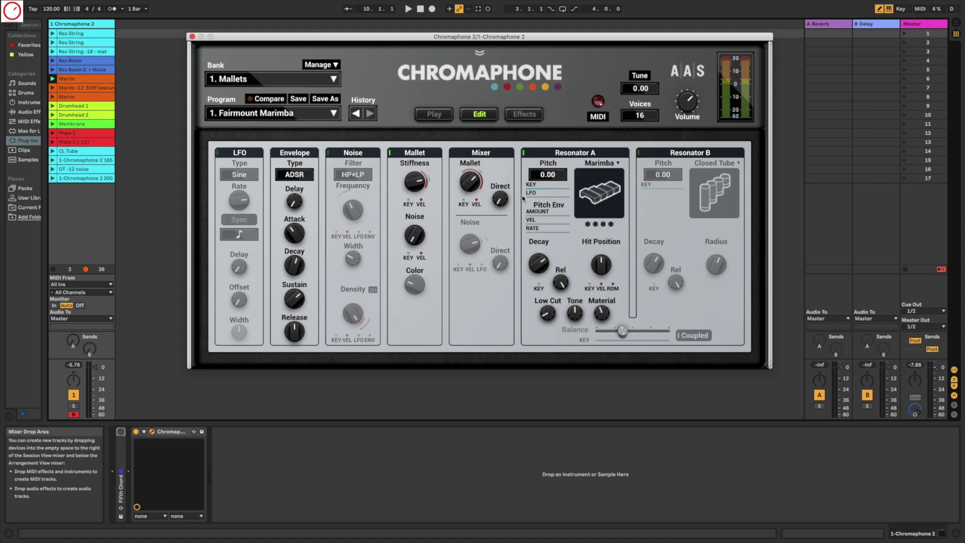
# - Enable the LFO, lower its rate, and adjust the LFO modulation of Resonator A's pitch
pyautogui.click(249, 153)
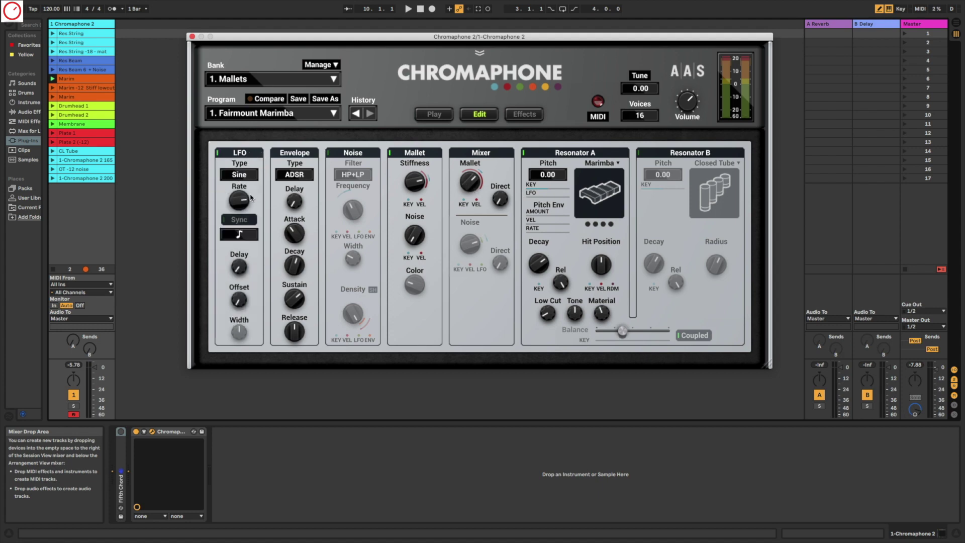
pyautogui.moveTo(239, 201); pyautogui.dragTo(239, 215)
pyautogui.moveTo(530, 196); pyautogui.dragTo(530, 196)
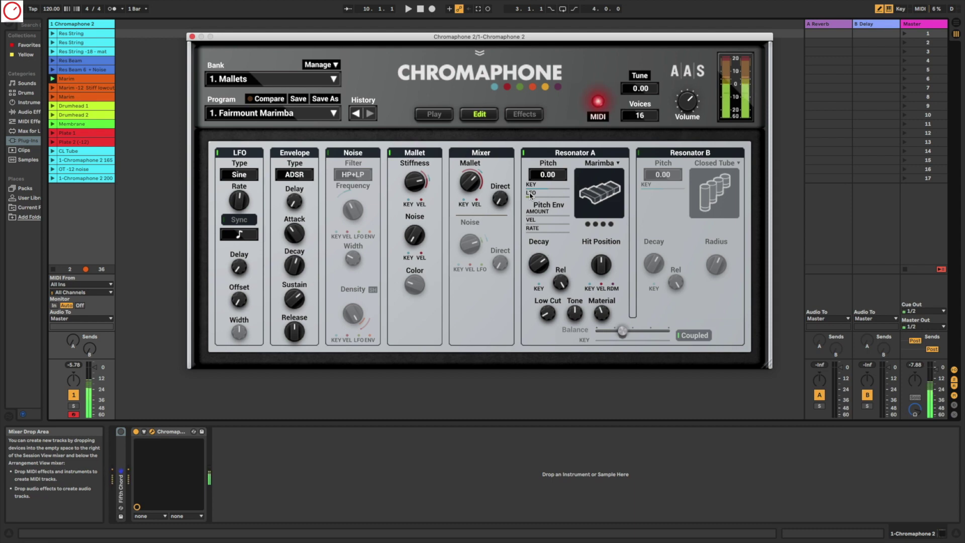
pyautogui.moveTo(530, 195); pyautogui.dragTo(536, 195)
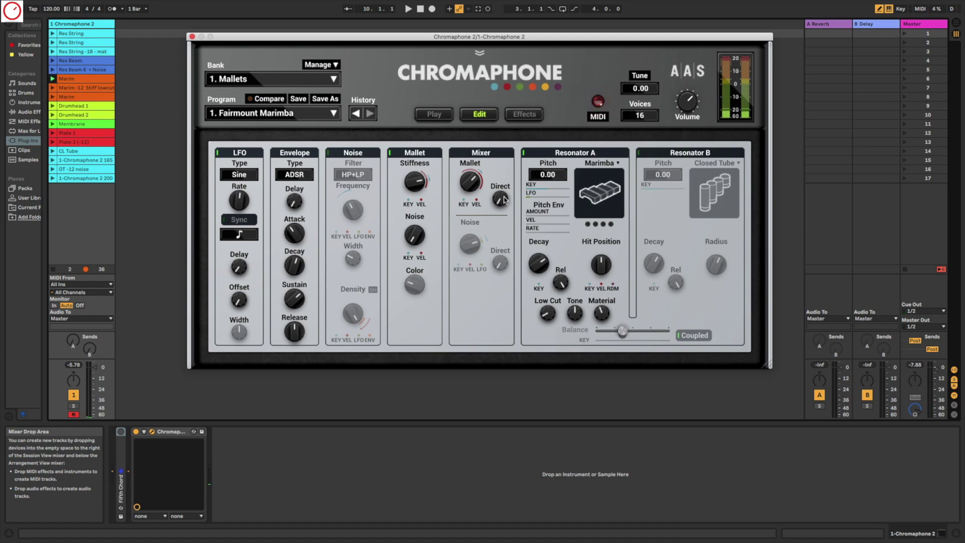
pyautogui.click(530, 199)
# - Try Resonator A's mode count at each of its four positions, ending on the highest
pyautogui.click(588, 225)
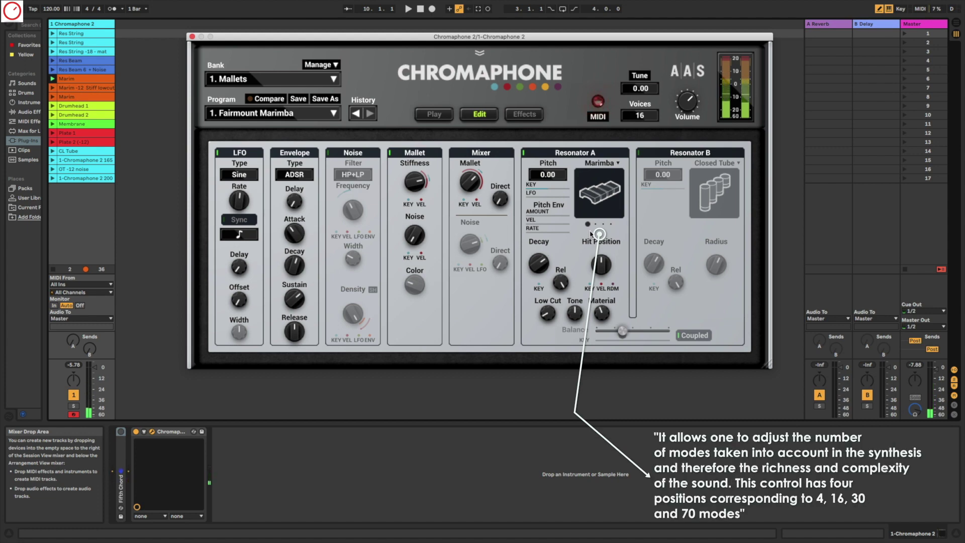
pyautogui.click(595, 223)
pyautogui.click(603, 225)
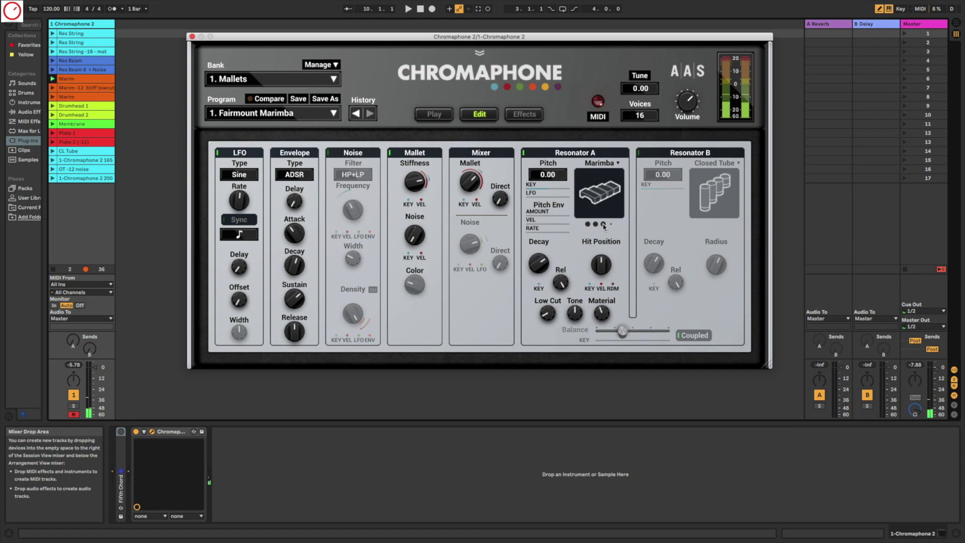
pyautogui.click(609, 224)
# - Set Resonator A's release to 94.5 % and try out its decay
pyautogui.moveTo(560, 285); pyautogui.dragTo(560, 272)
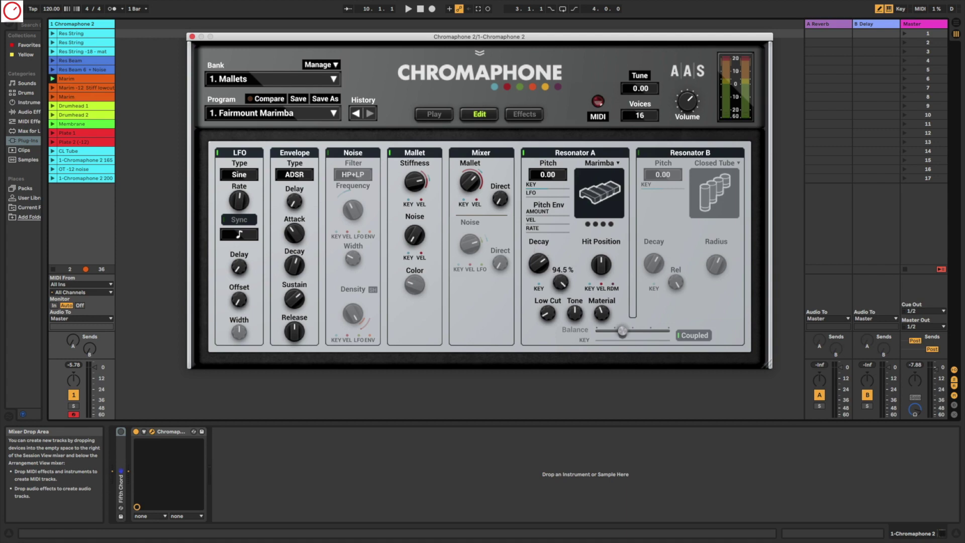
pyautogui.moveTo(560, 272); pyautogui.dragTo(536, 262)
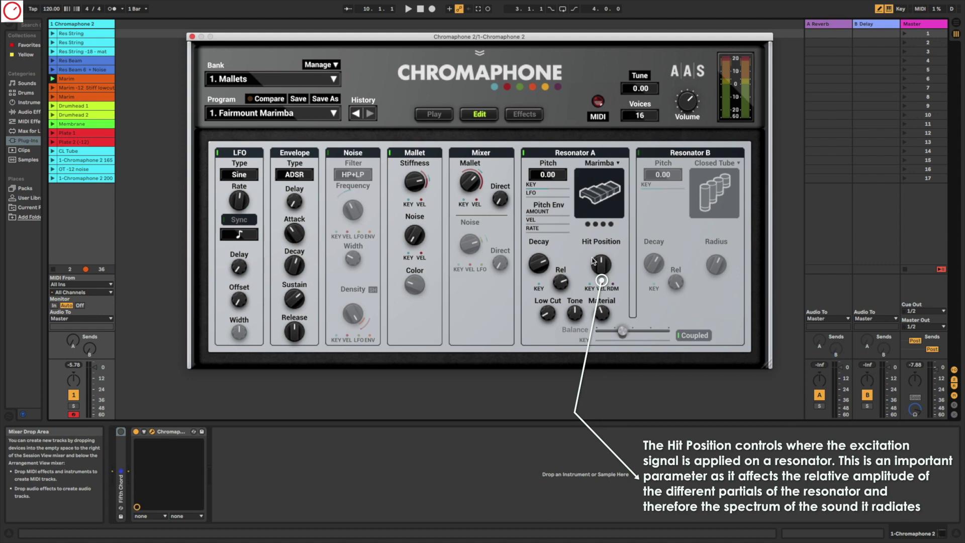
# - Try different hit positions and random hit-position modulation on Resonator A
pyautogui.moveTo(593, 261)
pyautogui.mouseDown()
pyautogui.moveTo(593, 276)
pyautogui.moveTo(593, 250)
pyautogui.moveTo(600, 269)
pyautogui.mouseUp()
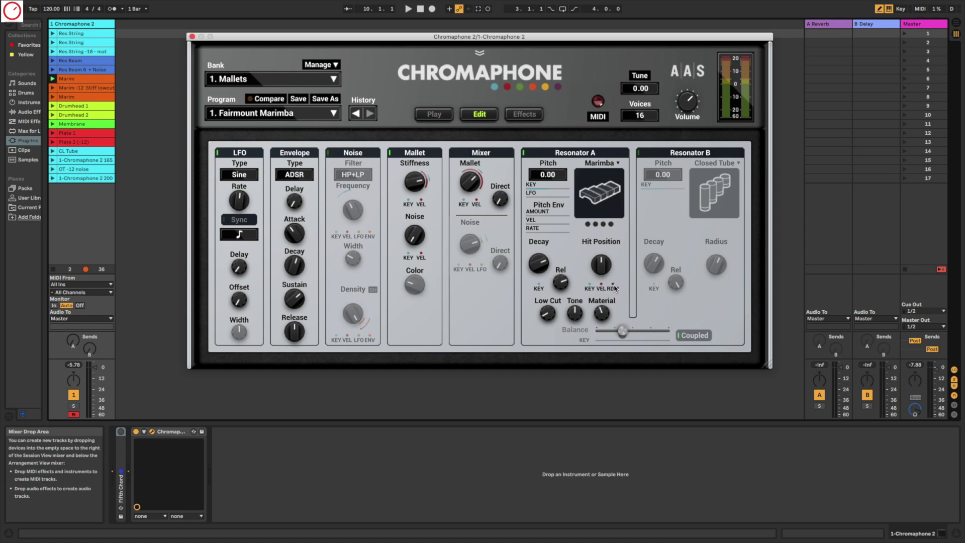
pyautogui.click(600, 264)
pyautogui.moveTo(600, 264); pyautogui.dragTo(614, 289)
pyautogui.click(613, 285)
# - Adjust Resonator A's Low Cut and Tone controls
pyautogui.moveTo(547, 315); pyautogui.dragTo(559, 313)
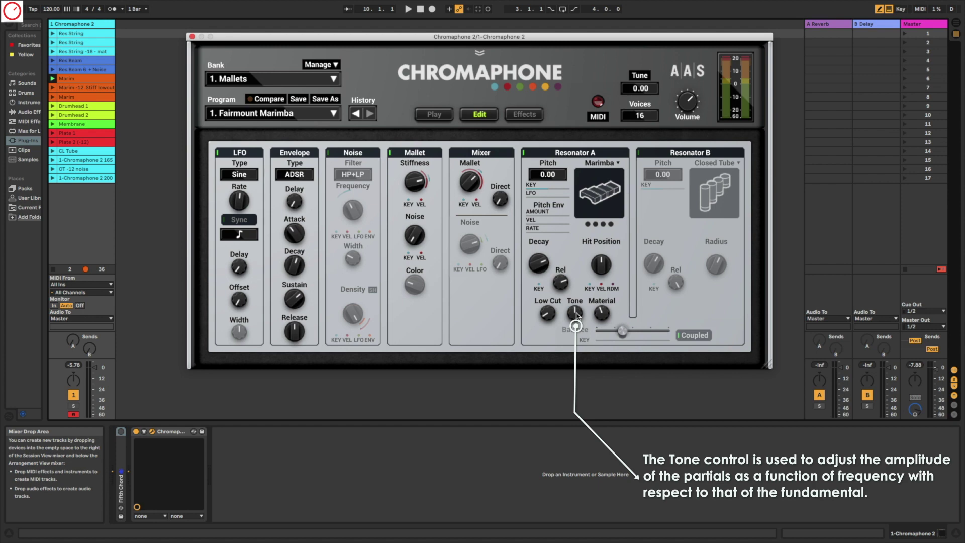
pyautogui.moveTo(576, 314); pyautogui.dragTo(563, 315)
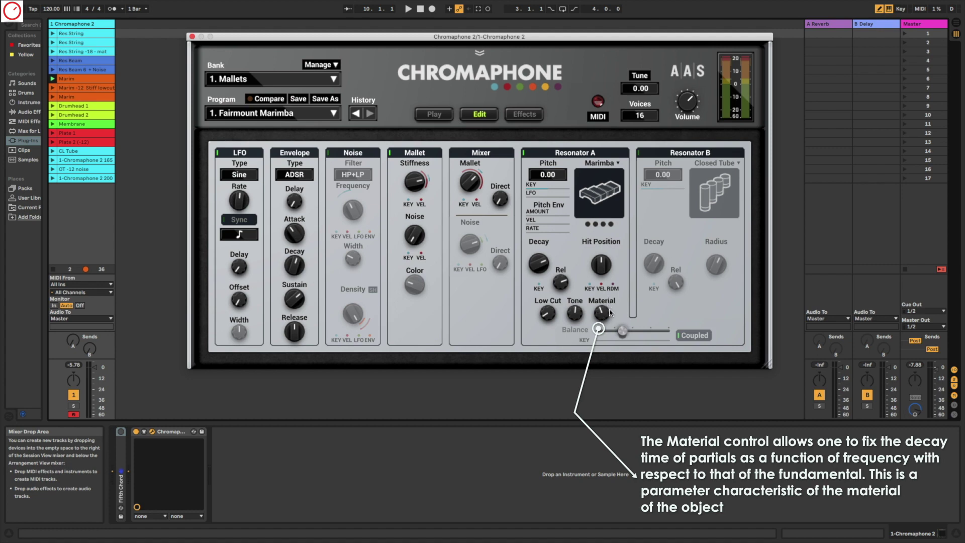
# - Try different Material values on Resonator A, including -1.02, and leave the control near its centre
pyautogui.moveTo(610, 312); pyautogui.dragTo(609, 321)
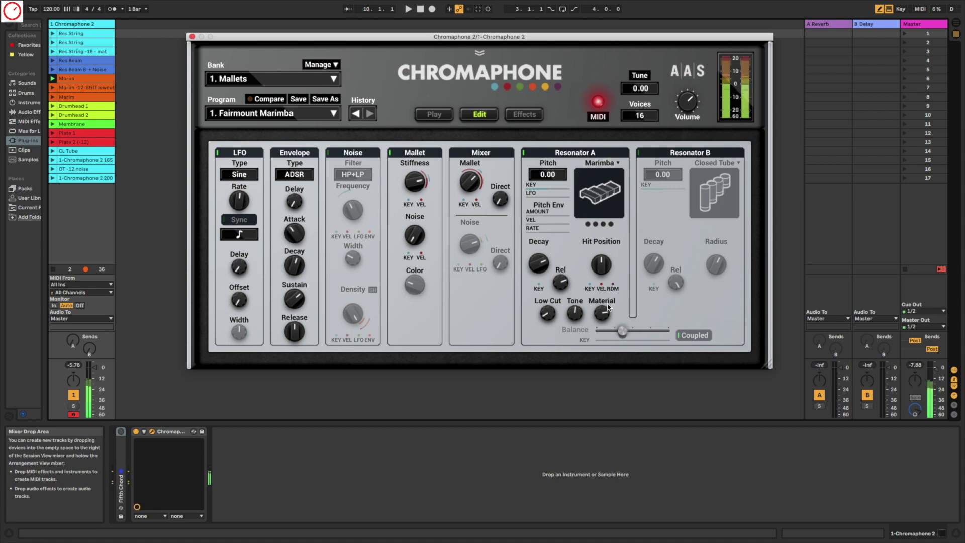
pyautogui.moveTo(603, 313); pyautogui.dragTo(603, 322)
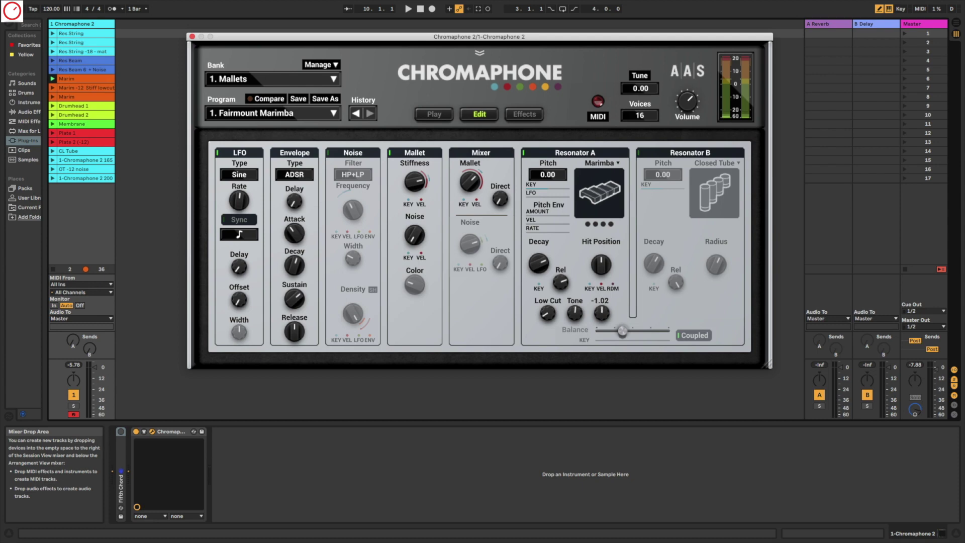
pyautogui.moveTo(603, 321); pyautogui.dragTo(603, 321)
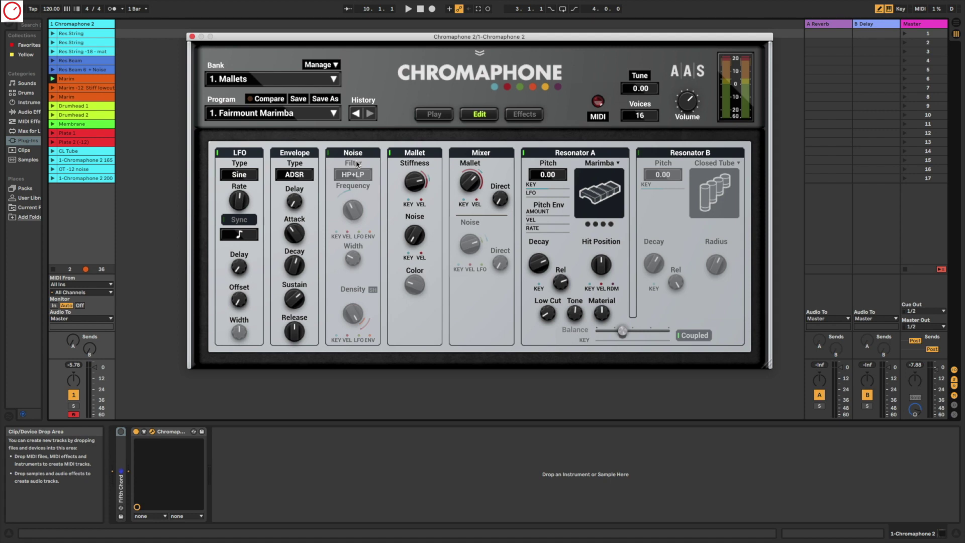
# - Play the first Marim clip while adjusting the mallet's stiffness and raising its noise amount
pyautogui.click(53, 79)
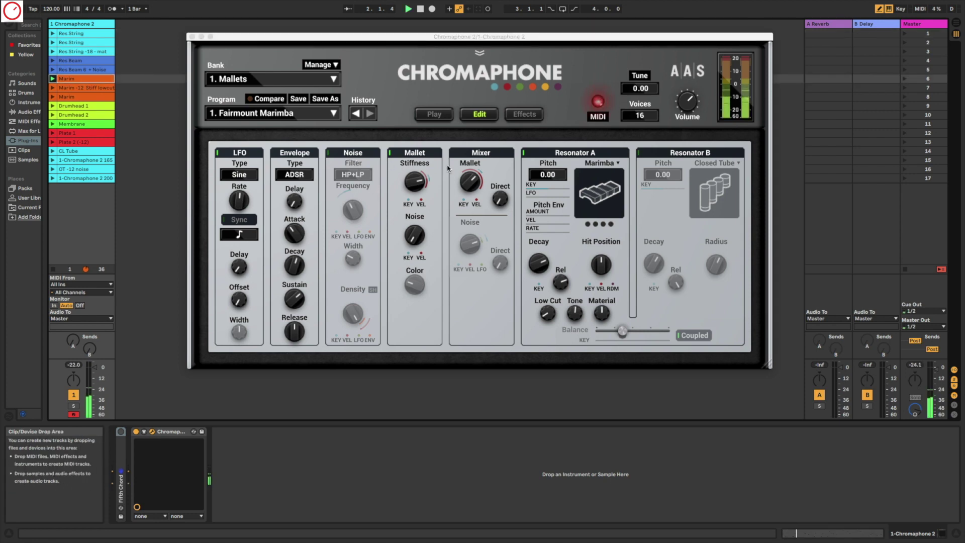
pyautogui.click(469, 187)
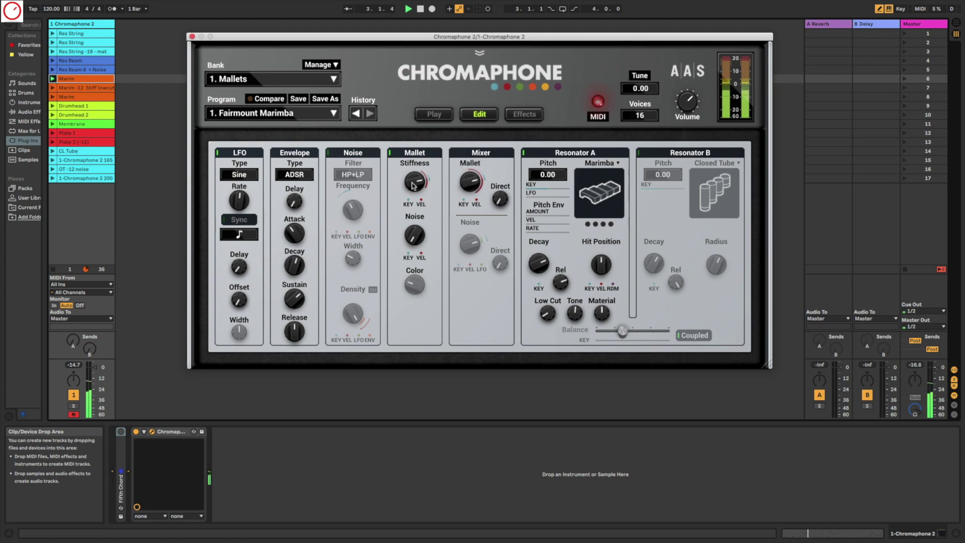
pyautogui.moveTo(414, 182)
pyautogui.mouseDown()
pyautogui.moveTo(414, 173)
pyautogui.moveTo(414, 208)
pyautogui.moveTo(415, 187)
pyautogui.mouseUp()
pyautogui.moveTo(414, 234)
pyautogui.mouseDown()
pyautogui.moveTo(416, 247)
pyautogui.moveTo(411, 239)
pyautogui.mouseUp()
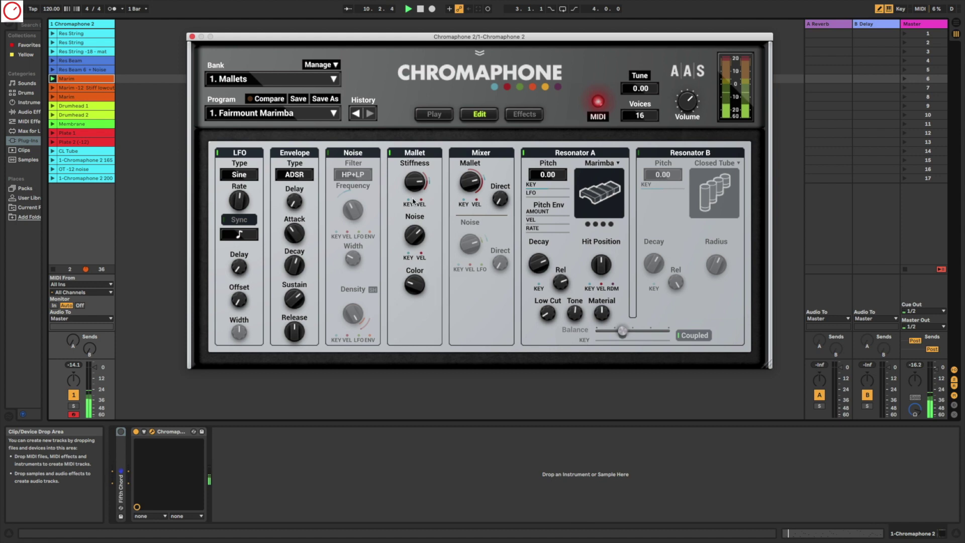
# - Restart playback, set the mallet's noise amount to 68.5 %, and raise its color
pyautogui.press('space')
pyautogui.click(420, 235)
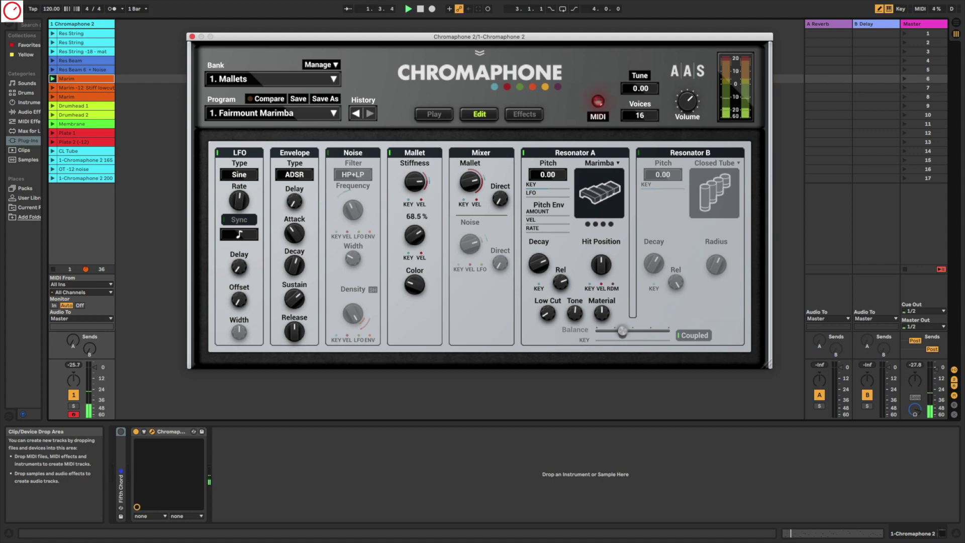
pyautogui.click(476, 184)
pyautogui.moveTo(415, 285); pyautogui.dragTo(415, 278)
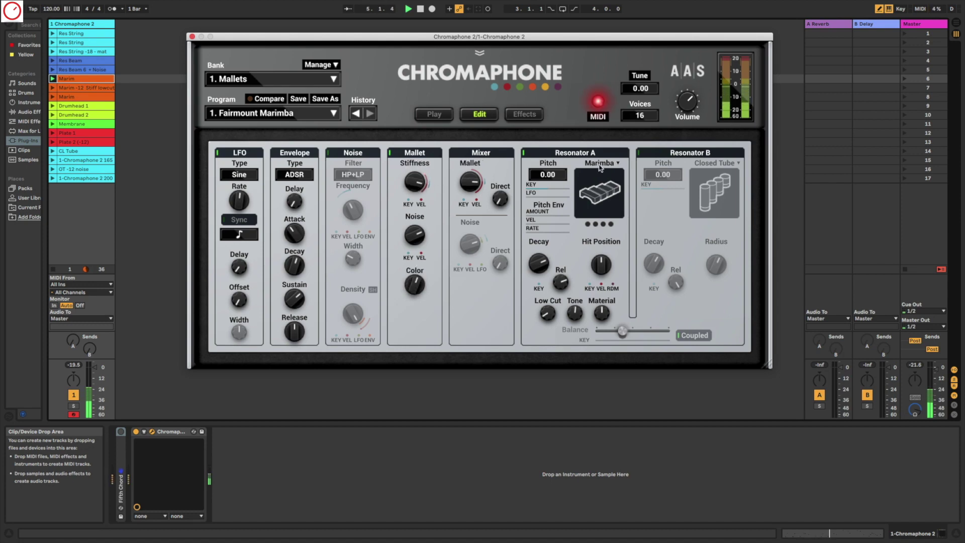
# - Set the output volume to -1.0 dB and lower the mallet's noise amount and stiffness
pyautogui.click(687, 102)
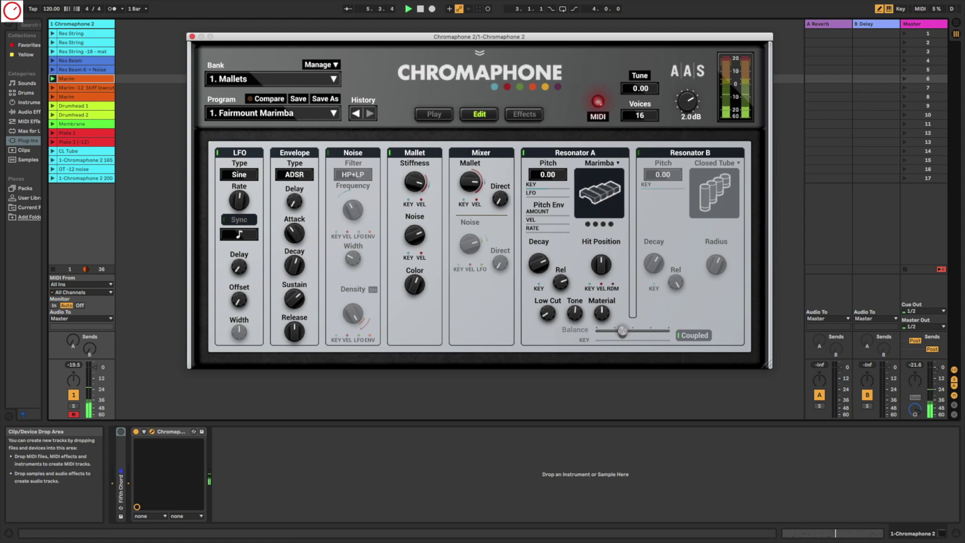
pyautogui.click(427, 238)
pyautogui.moveTo(419, 238); pyautogui.dragTo(419, 227)
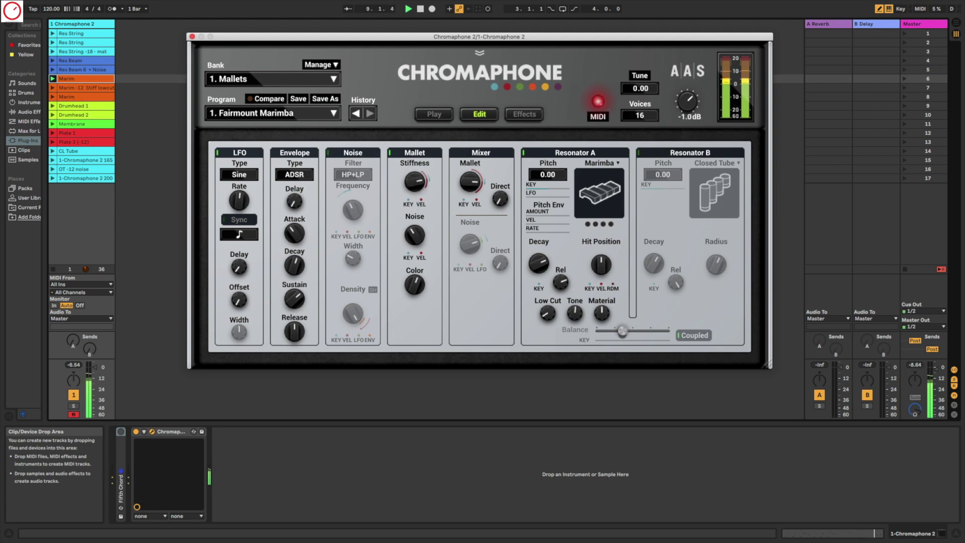
pyautogui.moveTo(421, 183)
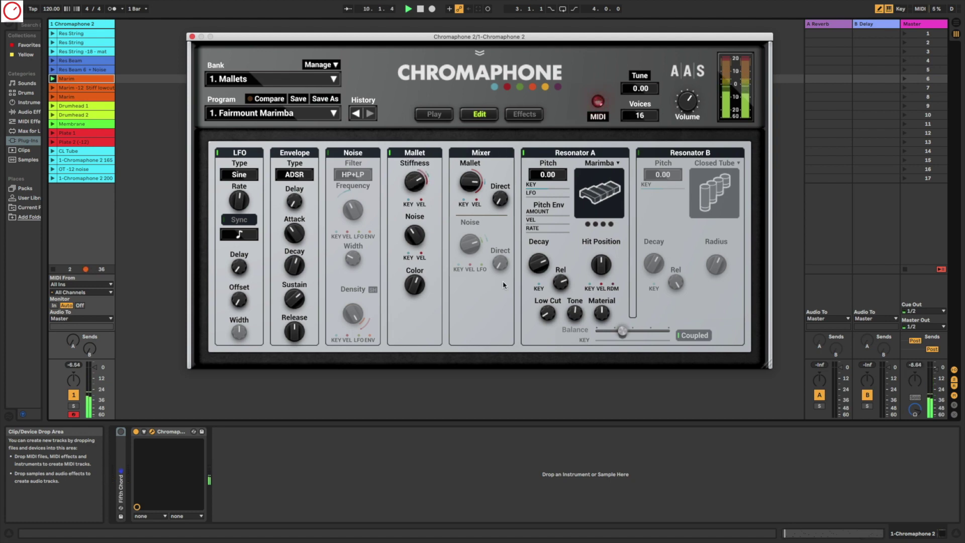
pyautogui.moveTo(430, 179); pyautogui.dragTo(402, 174)
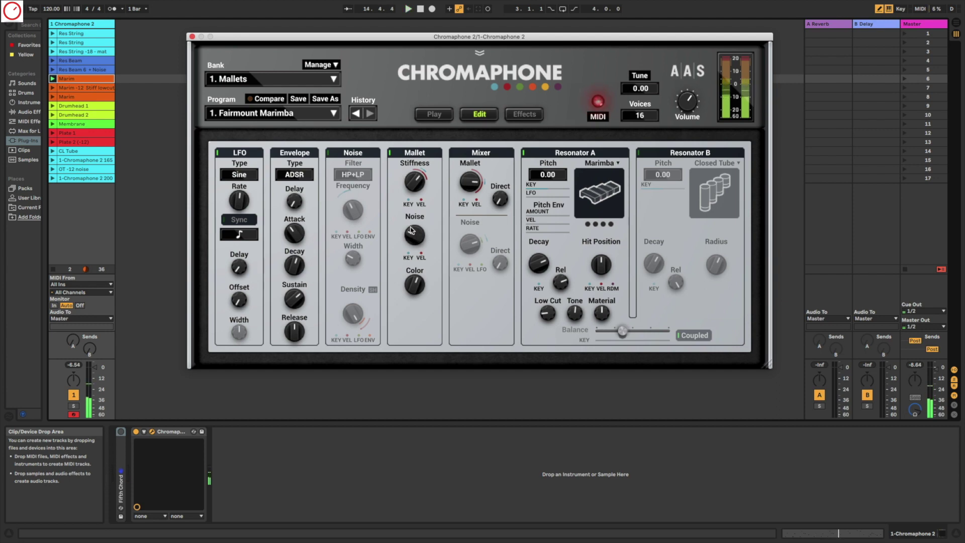
# - Switch off the Mallet, enable the Noise source, and set its filter to LP
pyautogui.click(408, 153)
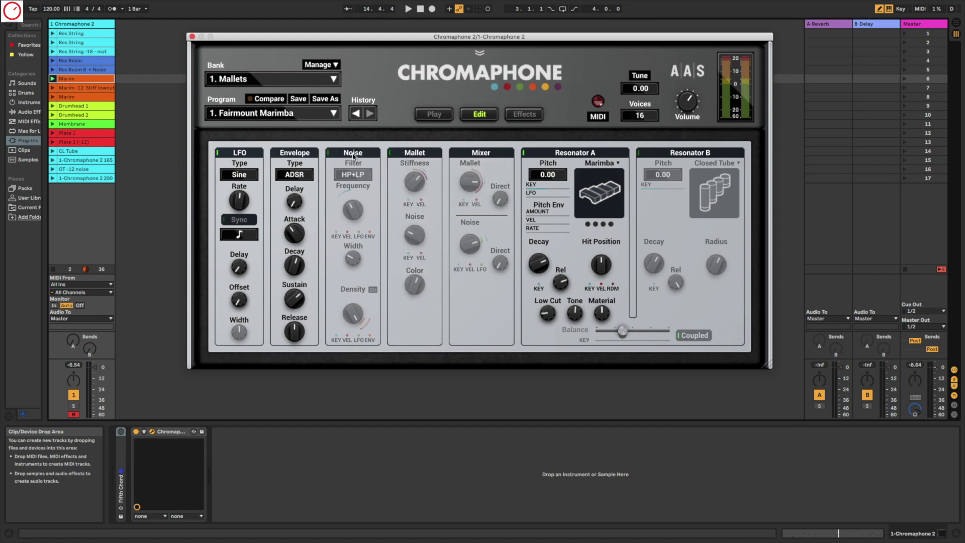
pyautogui.click(353, 155)
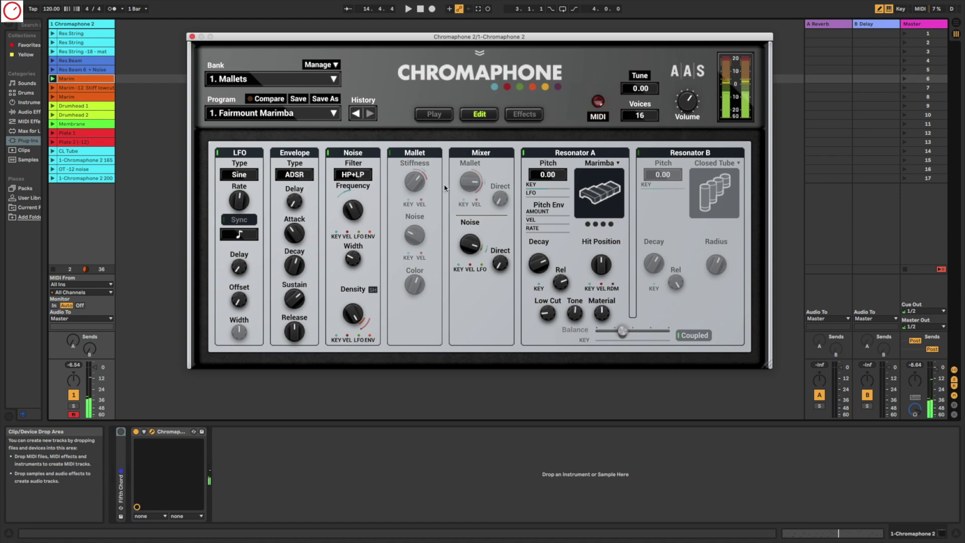
pyautogui.click(353, 174)
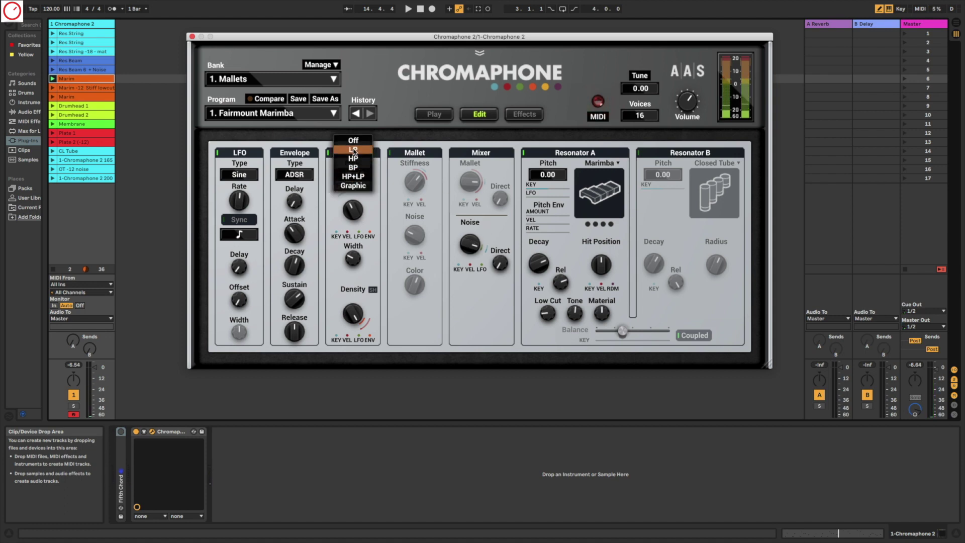
pyautogui.click(353, 151)
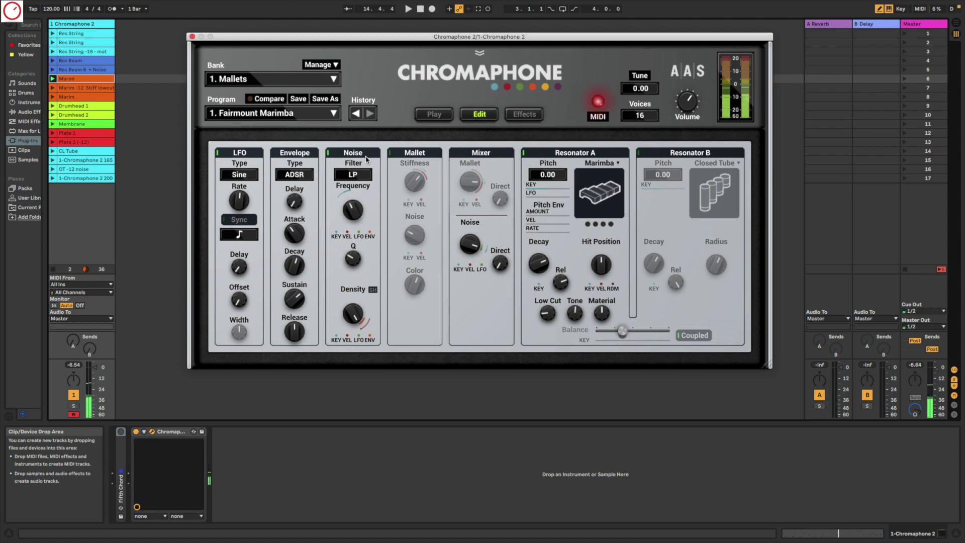
# - Raise the noise filter's frequency and adjust the noise density
pyautogui.moveTo(352, 210); pyautogui.dragTo(352, 196)
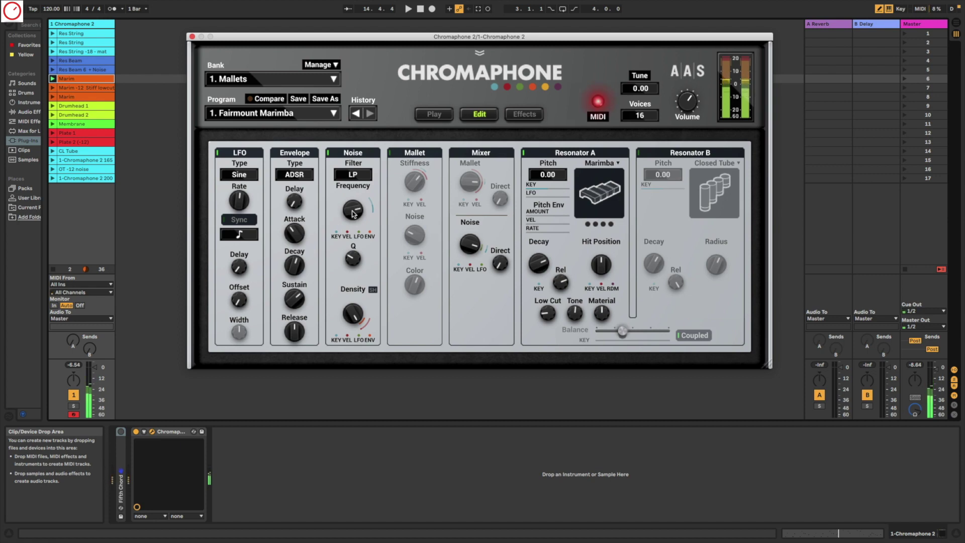
pyautogui.moveTo(351, 314); pyautogui.dragTo(352, 295)
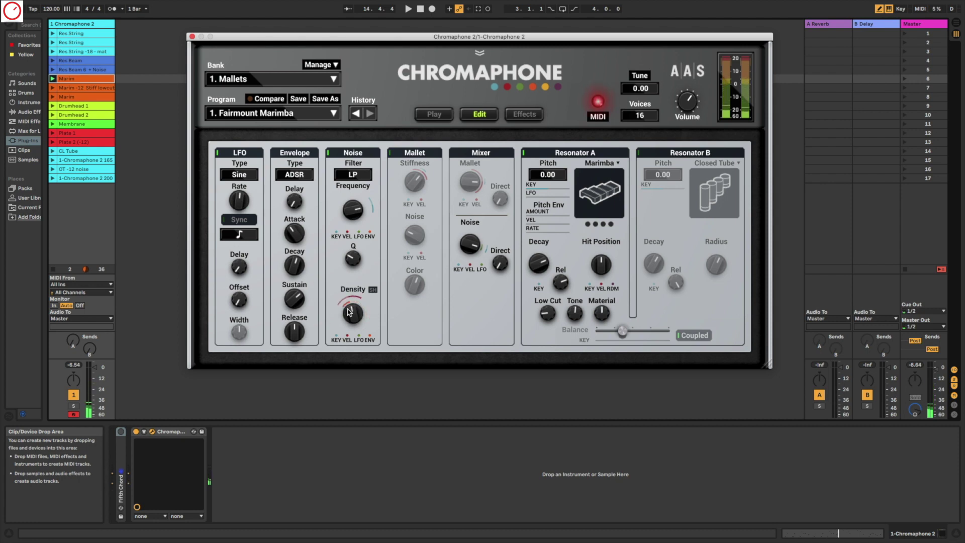
# - Turn on the switch beside the noise Density, lower the density, and set the output volume to 2.0 dB
pyautogui.click(372, 291)
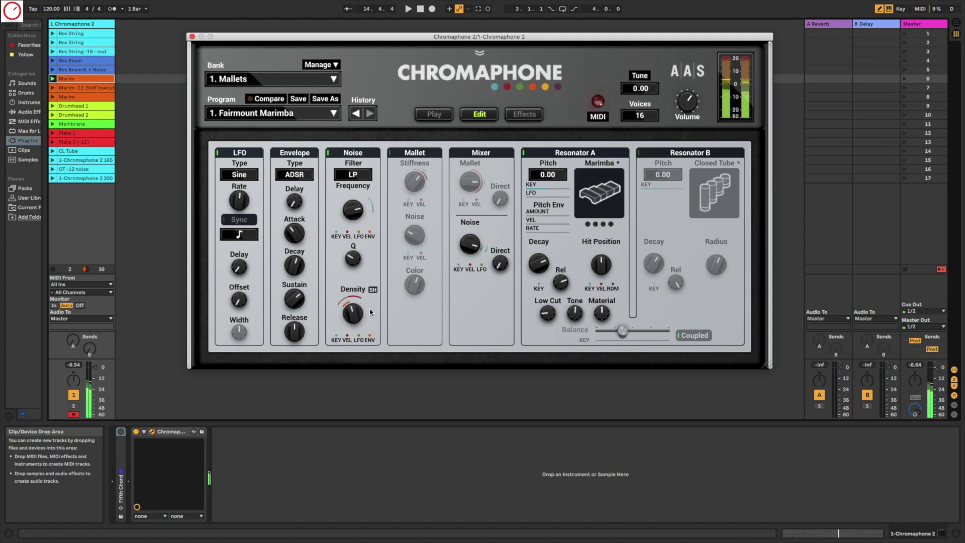
pyautogui.moveTo(354, 311)
pyautogui.mouseDown()
pyautogui.moveTo(354, 328)
pyautogui.moveTo(355, 314)
pyautogui.mouseUp()
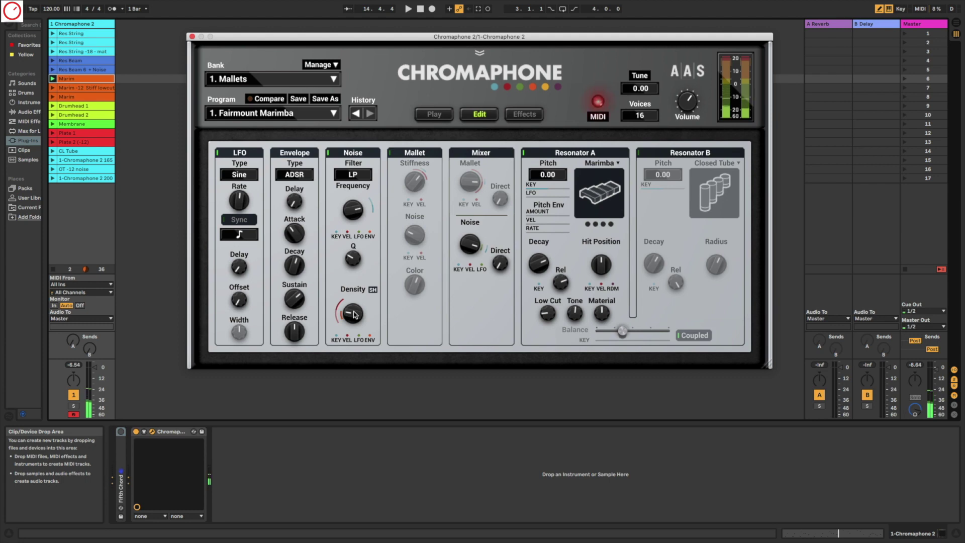
pyautogui.moveTo(688, 101); pyautogui.dragTo(687, 98)
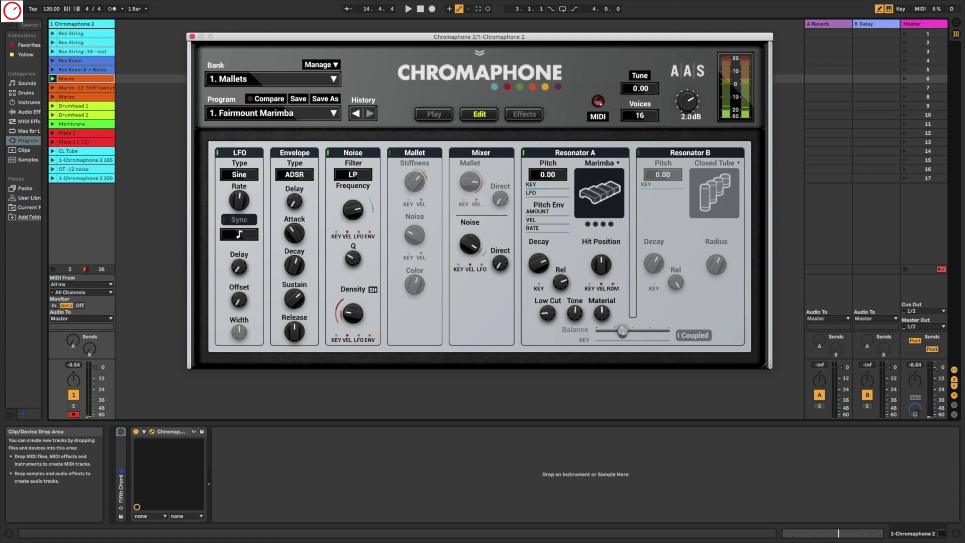
# - Re-enable the Mallet, adjust its stiffness, and balance the mallet and noise levels in the Mixer
pyautogui.click(407, 153)
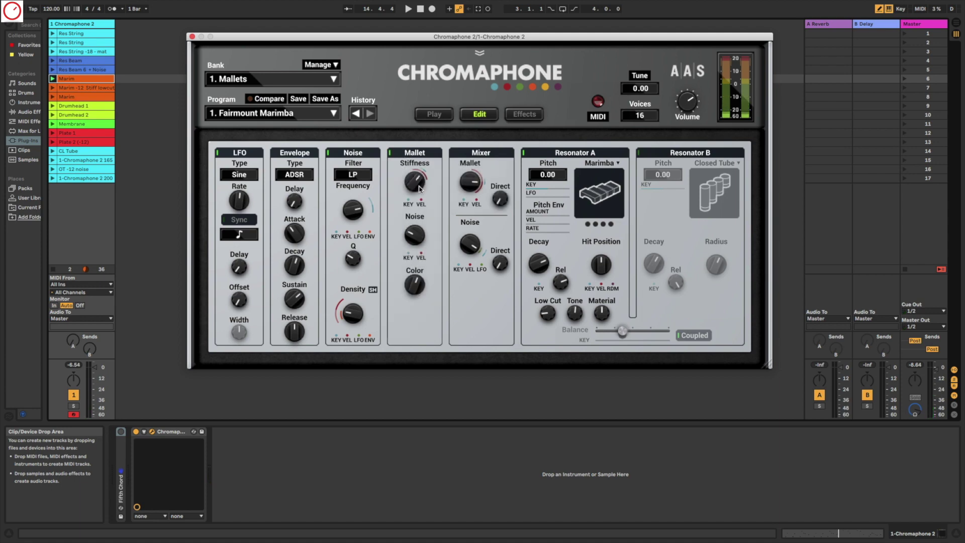
pyautogui.moveTo(416, 186); pyautogui.dragTo(416, 188)
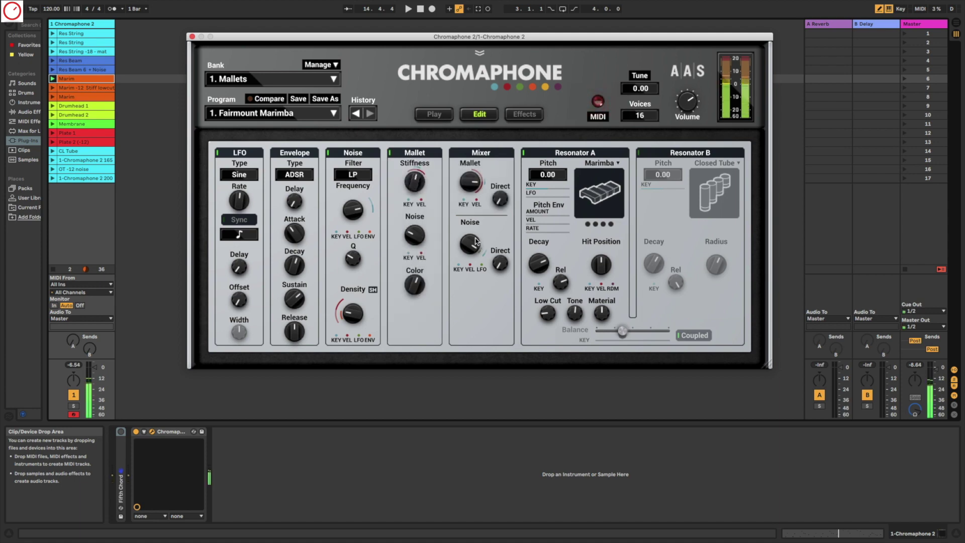
pyautogui.moveTo(472, 245); pyautogui.dragTo(481, 245)
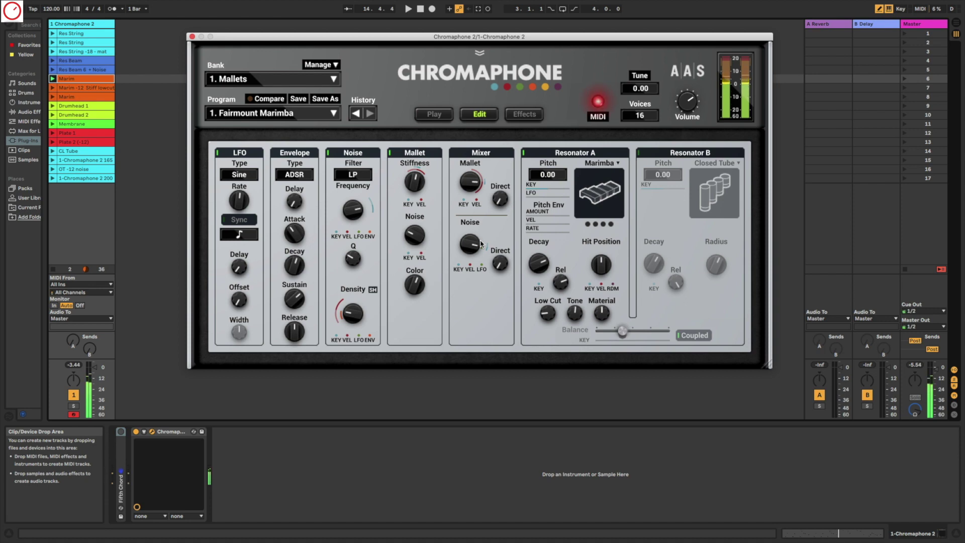
pyautogui.moveTo(469, 187); pyautogui.dragTo(469, 168)
pyautogui.moveTo(470, 244); pyautogui.dragTo(469, 251)
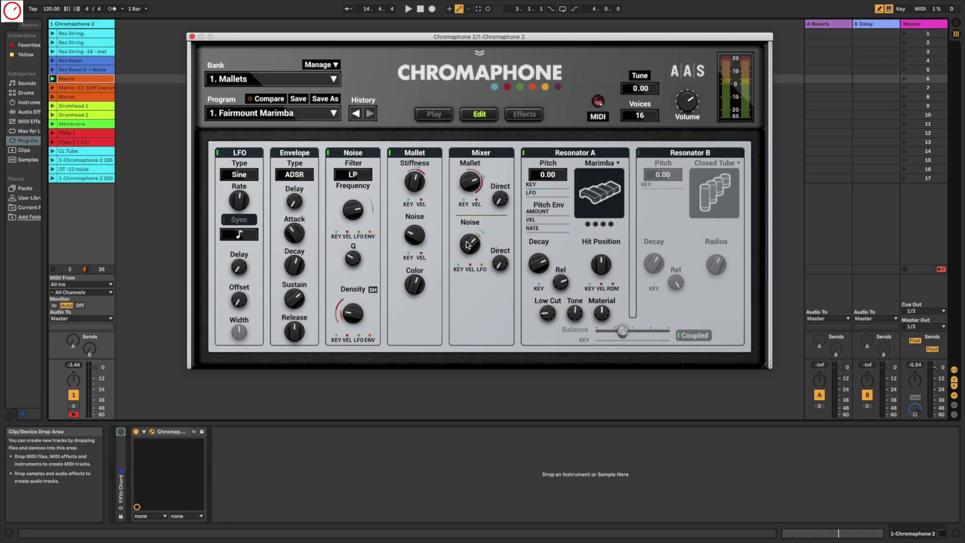
# - Switch off Noise, set Resonator A's pitch to -12.00, adjust the mallet stiffness, and launch the "Marim -12" clip
pyautogui.click(340, 153)
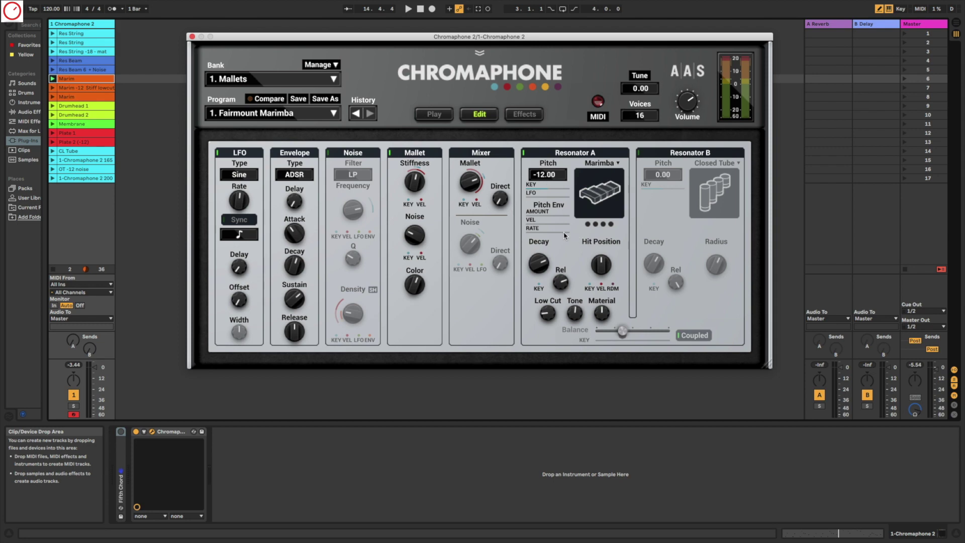
pyautogui.moveTo(420, 187); pyautogui.dragTo(420, 191)
pyautogui.moveTo(550, 311)
pyautogui.click(52, 88)
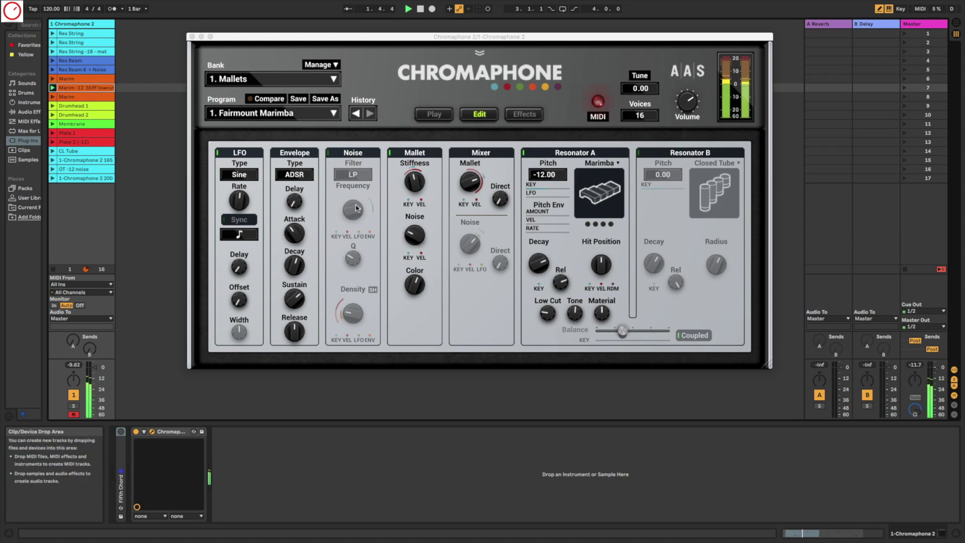
# - Adjust Resonator A's material and decay and the Mixer's mallet level while the clip plays
pyautogui.click(601, 315)
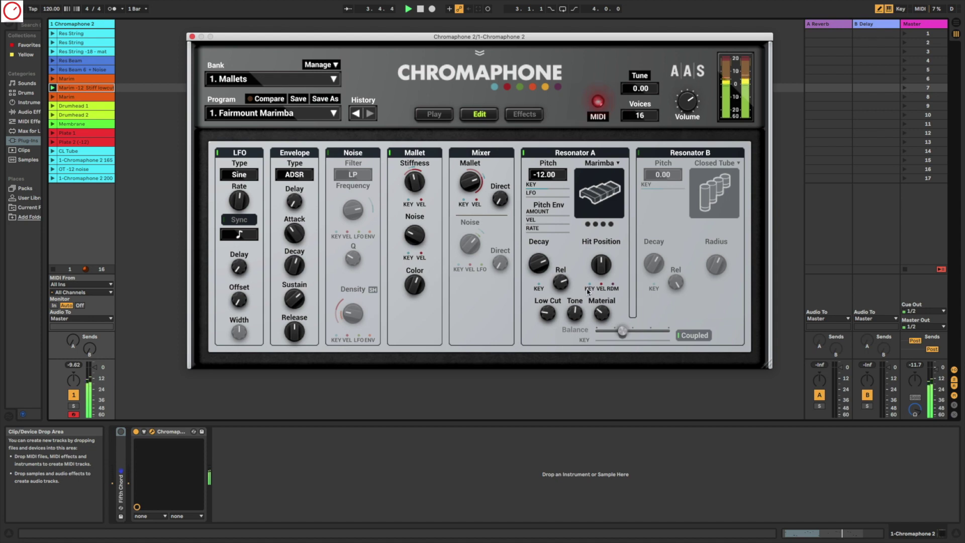
pyautogui.moveTo(470, 182); pyautogui.dragTo(423, 192)
pyautogui.moveTo(601, 312); pyautogui.dragTo(600, 310)
pyautogui.moveTo(538, 263); pyautogui.dragTo(538, 257)
pyautogui.moveTo(601, 313)
pyautogui.mouseDown()
pyautogui.moveTo(548, 309)
pyautogui.moveTo(606, 311)
pyautogui.mouseUp()
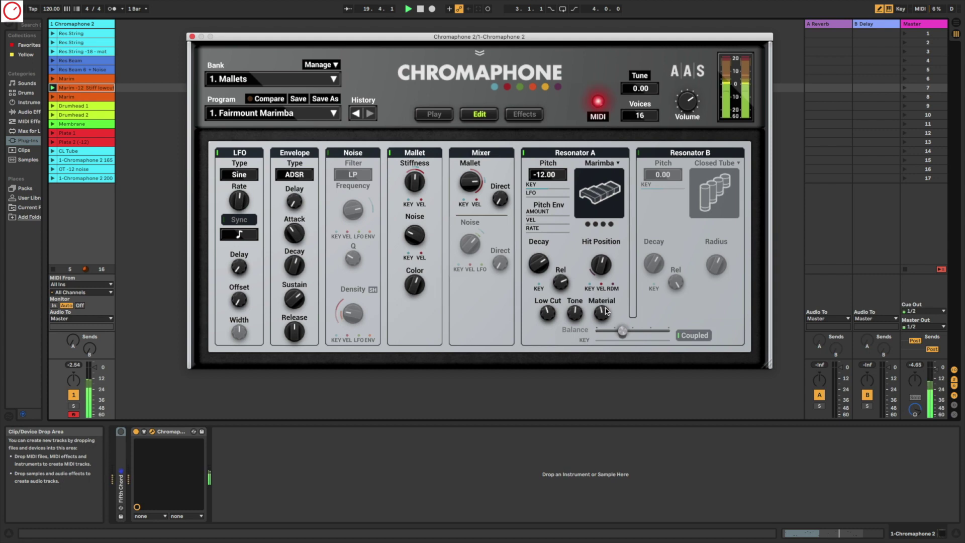
# - Adjust Resonator A's Low Cut and Material, set the mallet stiffness to 311 Hz, and adjust the mallet level
pyautogui.moveTo(548, 313); pyautogui.dragTo(602, 309)
pyautogui.moveTo(414, 181); pyautogui.dragTo(421, 181)
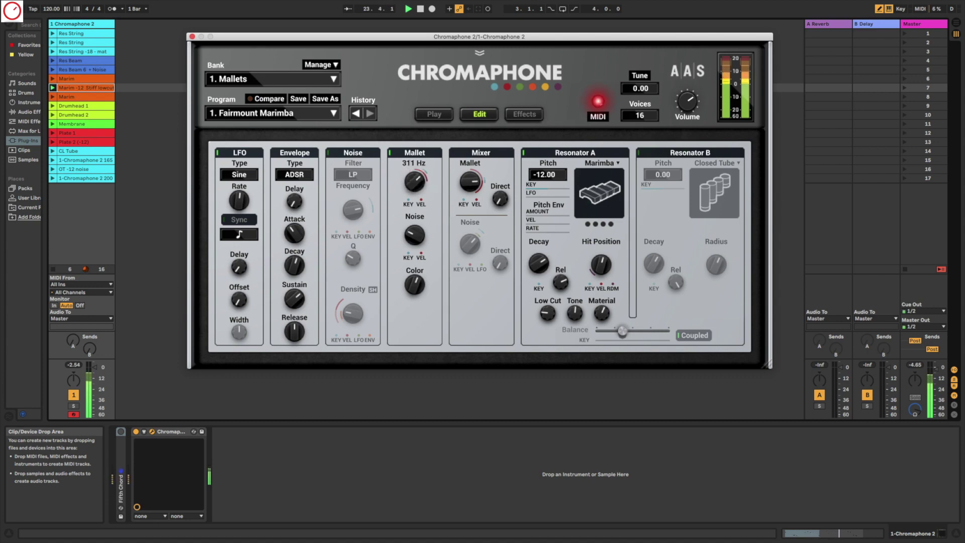
pyautogui.moveTo(470, 182); pyautogui.dragTo(471, 188)
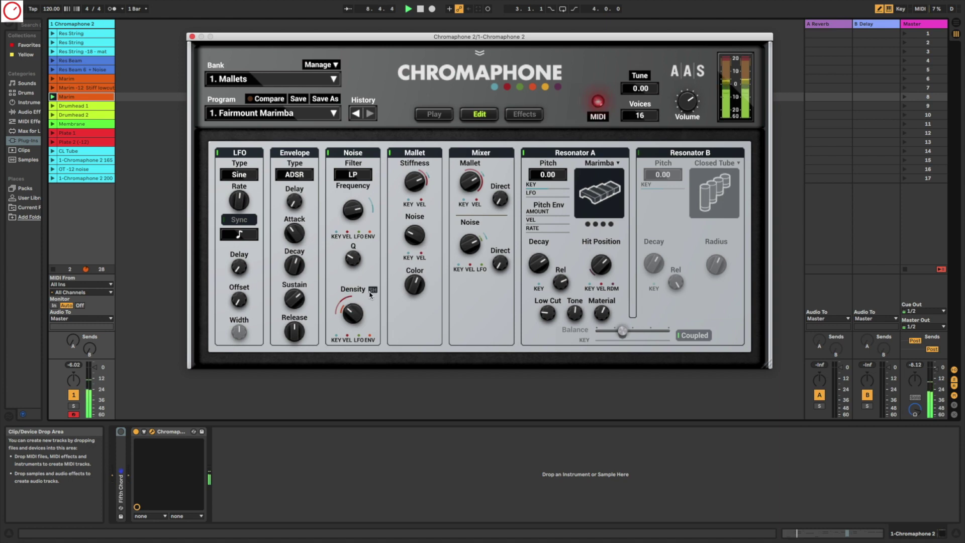
# - Lower the noise filter's frequency and set the mallet's noise amount to 60.0 %
pyautogui.moveTo(358, 209); pyautogui.dragTo(358, 215)
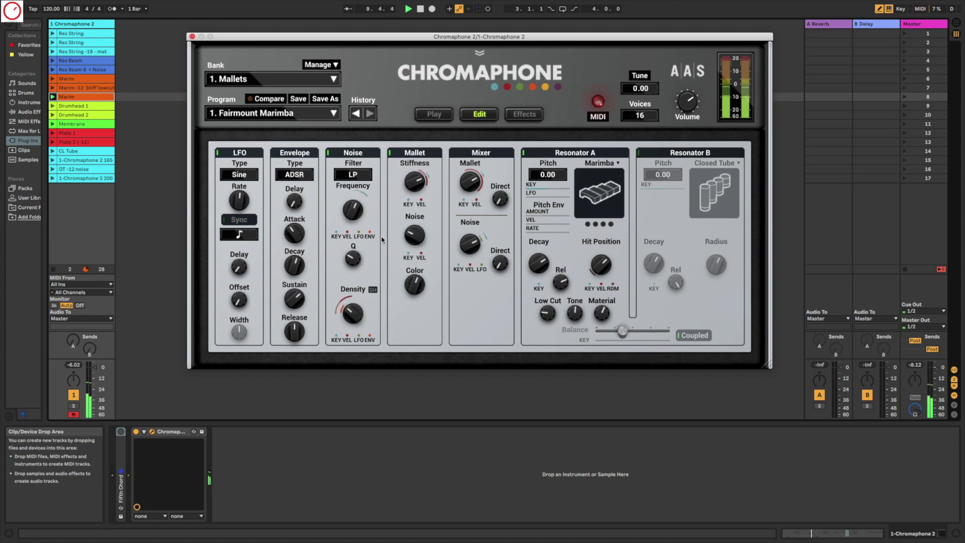
pyautogui.moveTo(415, 235); pyautogui.dragTo(415, 229)
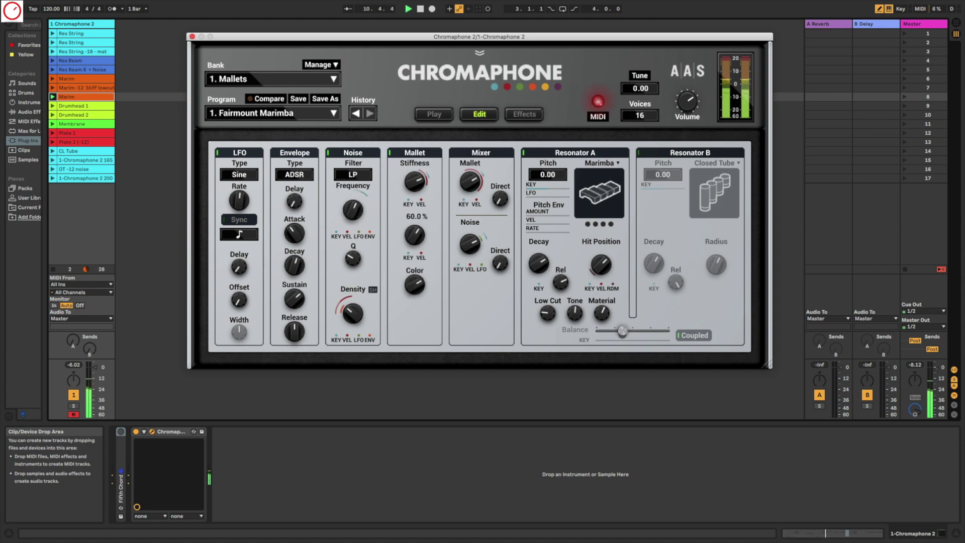
# - Set Resonator A's decay to 0.37 s and the Mixer's mallet level to 14.4 dB, and adjust the mallet stiffness
pyautogui.moveTo(538, 262); pyautogui.dragTo(538, 272)
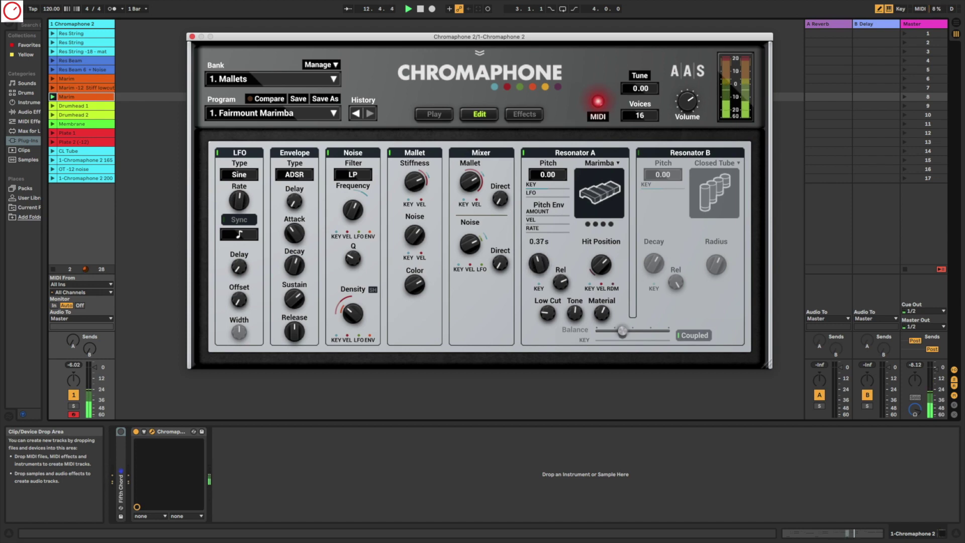
pyautogui.moveTo(470, 182); pyautogui.dragTo(470, 187)
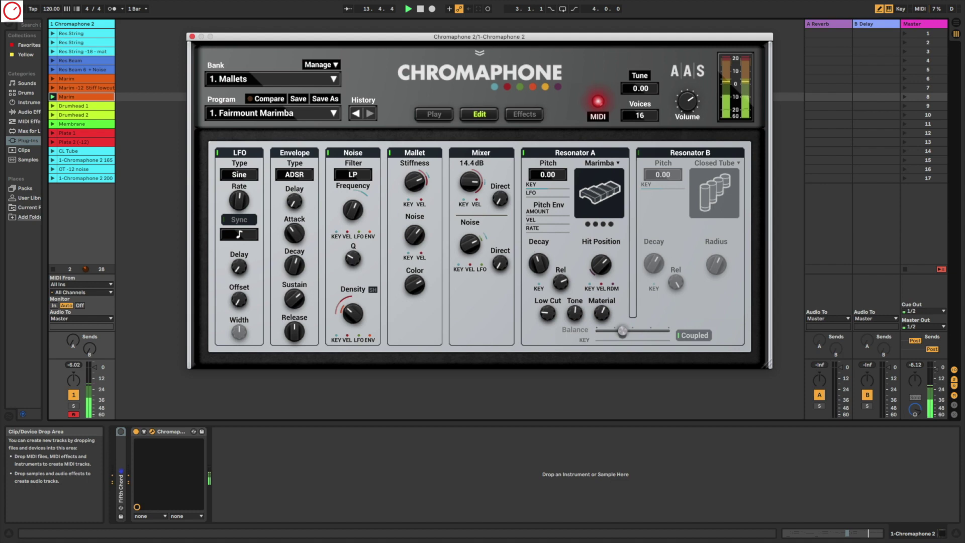
pyautogui.moveTo(412, 185); pyautogui.dragTo(410, 187)
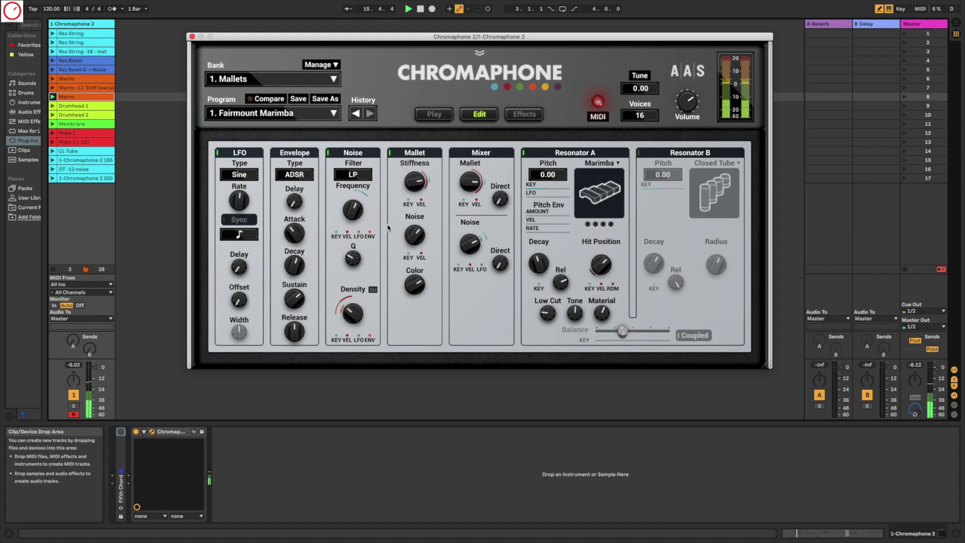
# - Raise Resonator A's decay and adjust its release, tone and material while the clip plays
pyautogui.moveTo(538, 263); pyautogui.dragTo(561, 280)
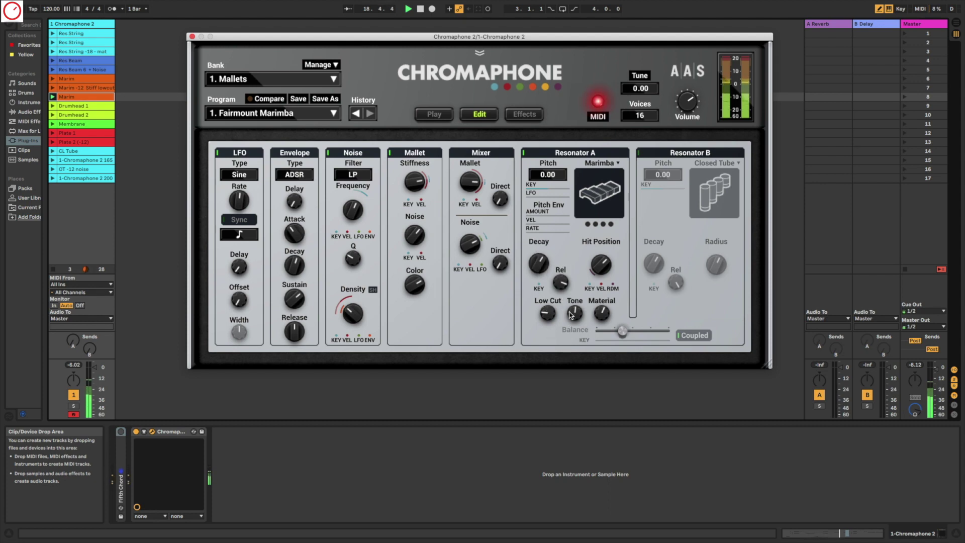
pyautogui.moveTo(575, 313); pyautogui.dragTo(601, 313)
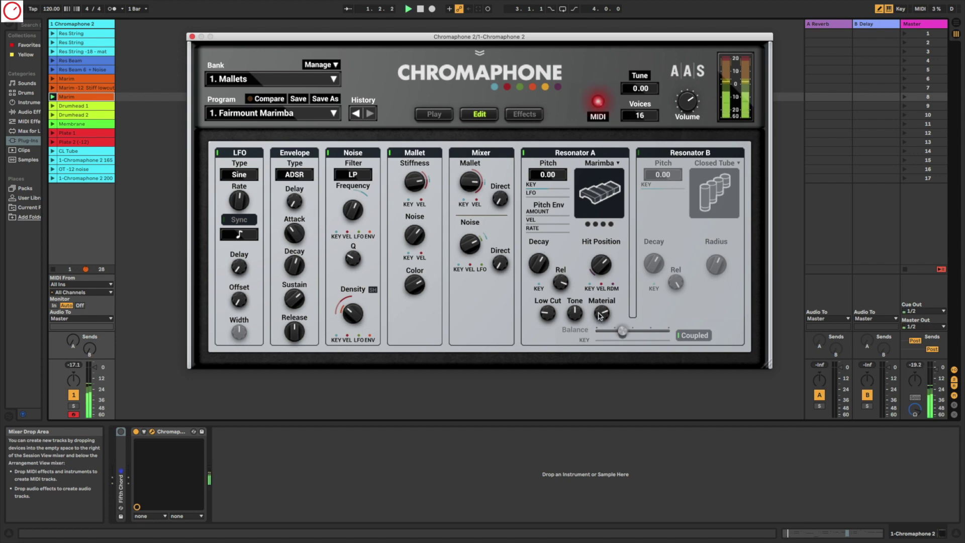
pyautogui.moveTo(602, 313)
pyautogui.mouseDown()
pyautogui.moveTo(601, 329)
pyautogui.moveTo(598, 316)
pyautogui.mouseUp()
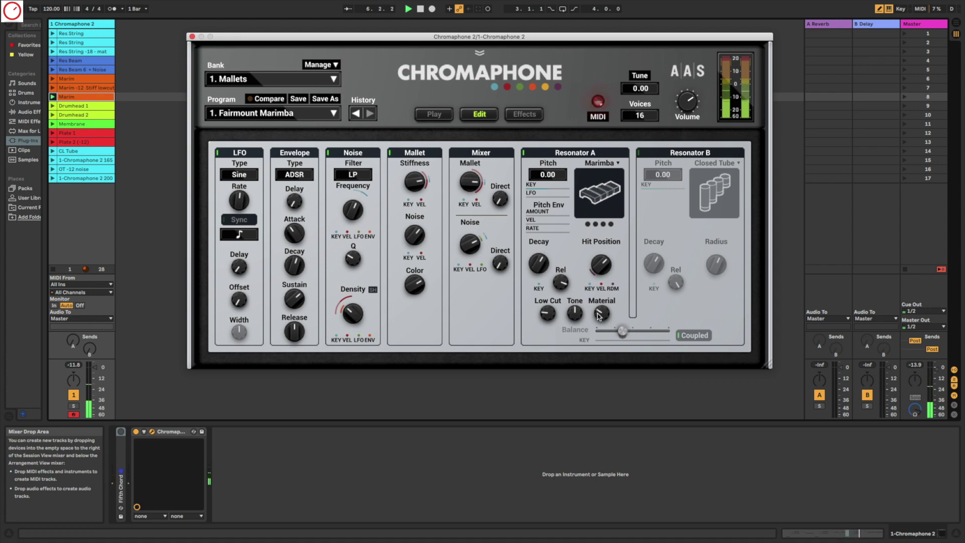
pyautogui.moveTo(599, 317); pyautogui.dragTo(598, 314)
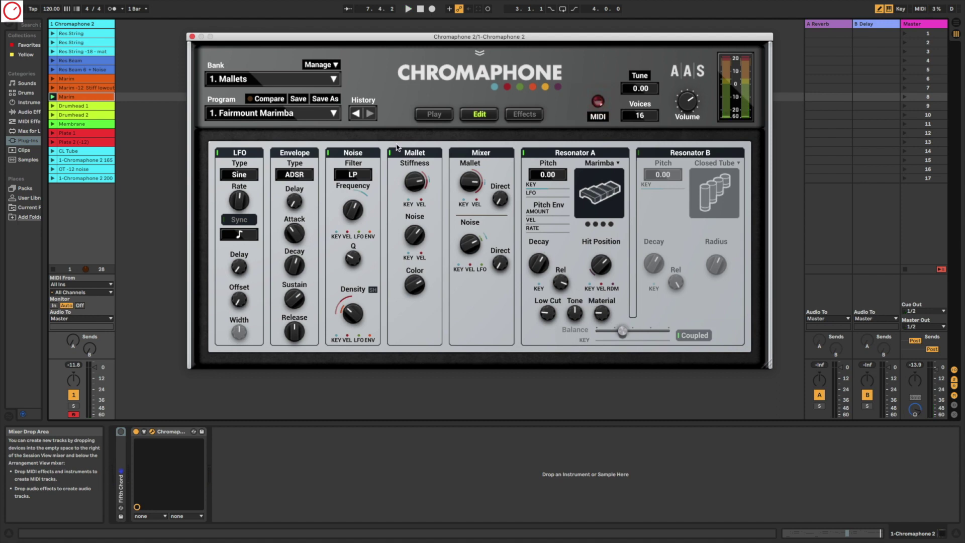
# - Switch off the Noise source and change Resonator A's type to Drumhead
pyautogui.click(360, 153)
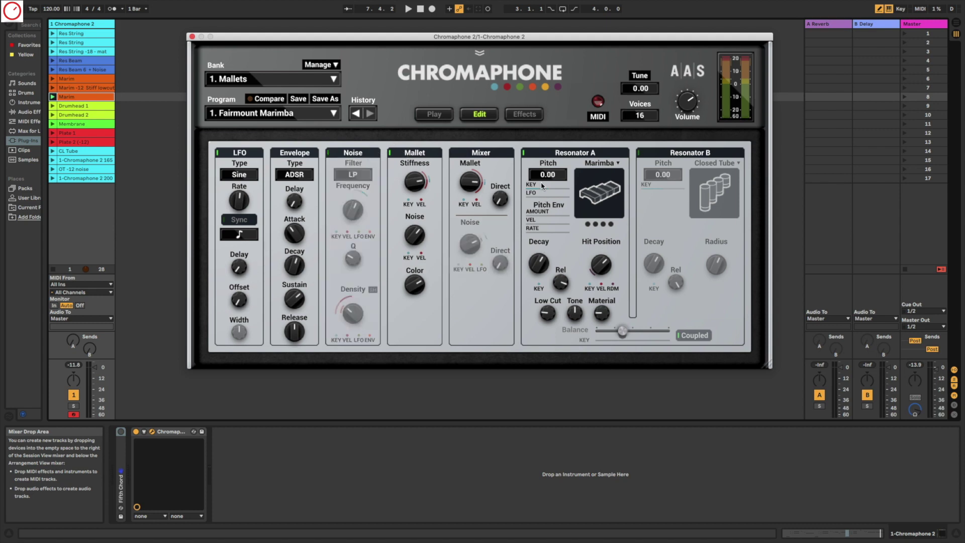
pyautogui.click(598, 168)
pyautogui.click(600, 175)
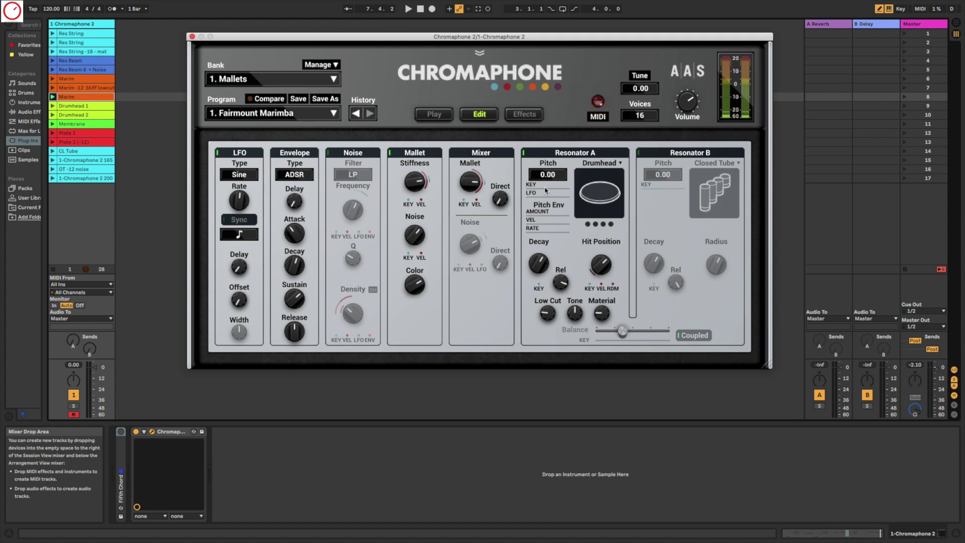
# - Audition the Drumhead resonator at each of its four quality levels, from one dot up to four
pyautogui.moveTo(544, 186); pyautogui.dragTo(546, 239)
pyautogui.click(588, 224)
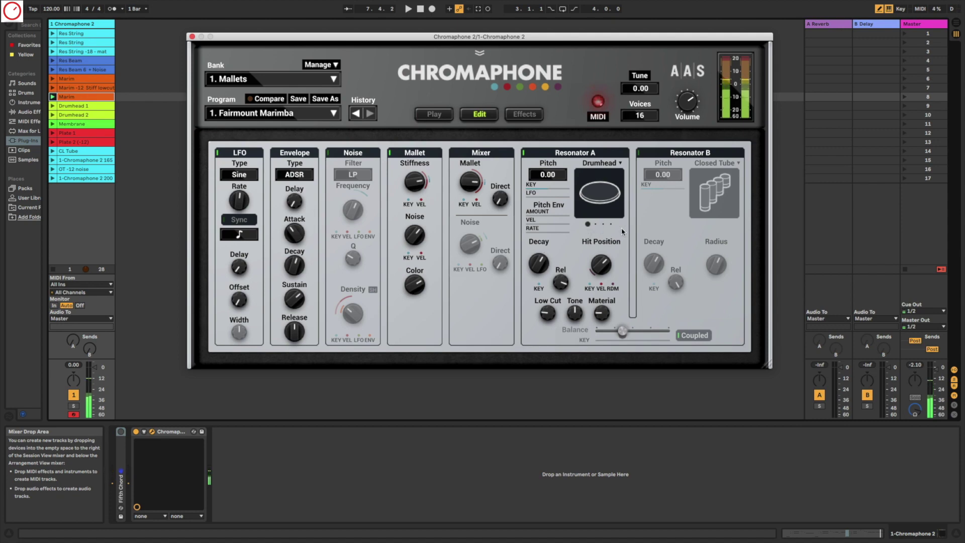
pyautogui.click(595, 224)
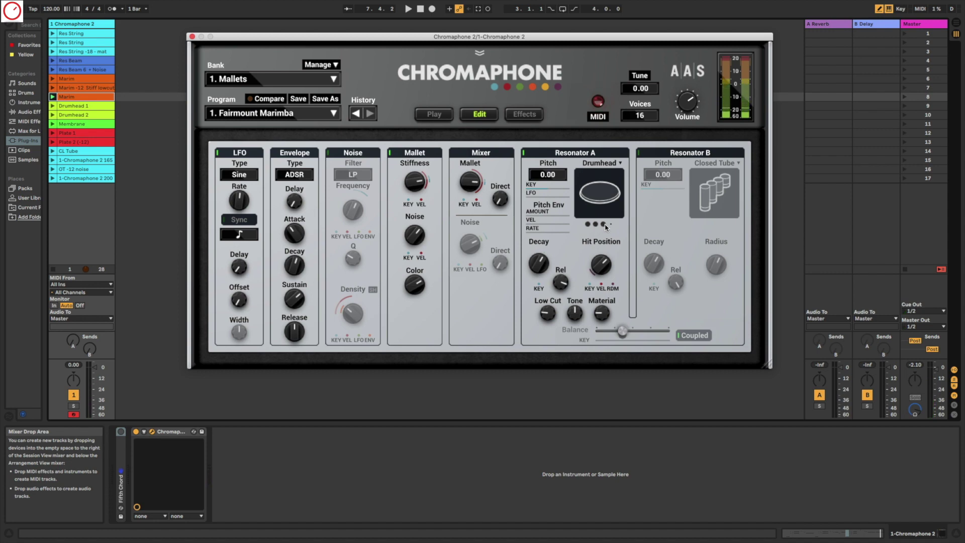
pyautogui.click(603, 224)
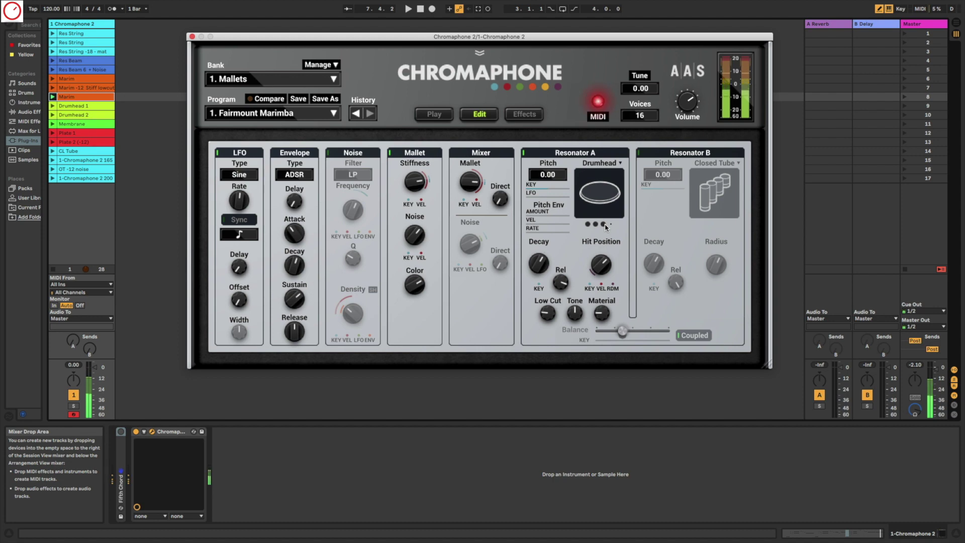
pyautogui.click(610, 224)
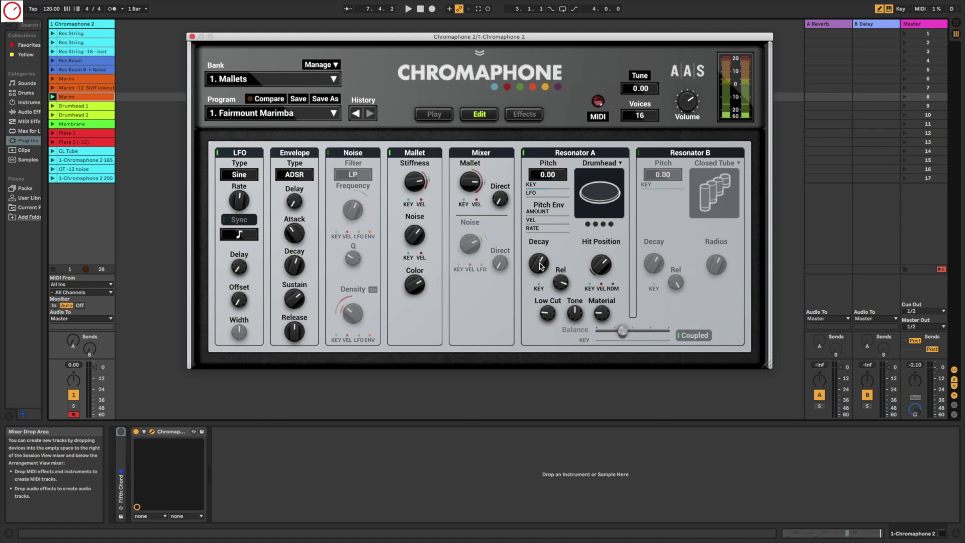
# - Raise Resonator A's decay and sweep its hit position down to 4.0 % and back up to the middle
pyautogui.moveTo(539, 265); pyautogui.dragTo(539, 231)
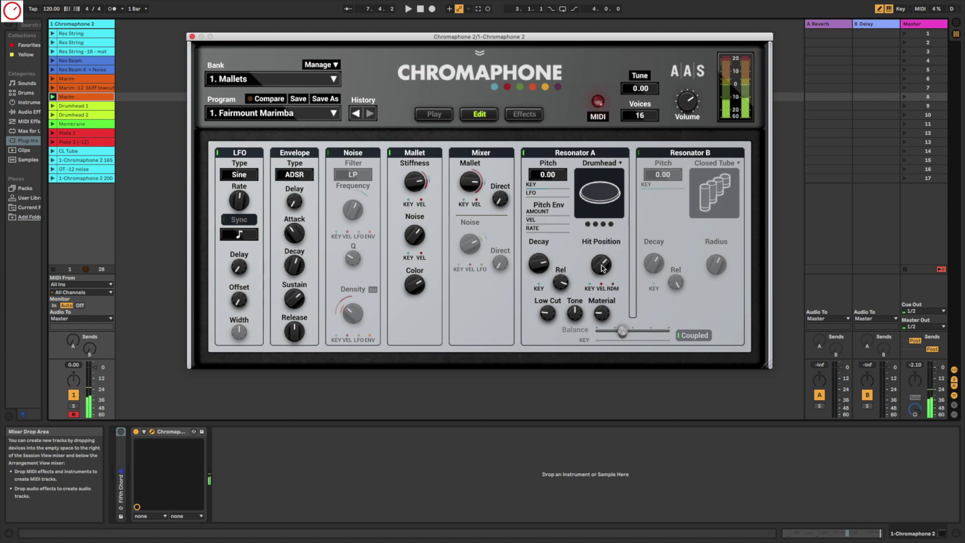
pyautogui.moveTo(599, 269)
pyautogui.mouseDown()
pyautogui.moveTo(599, 259)
pyautogui.moveTo(600, 277)
pyautogui.mouseUp()
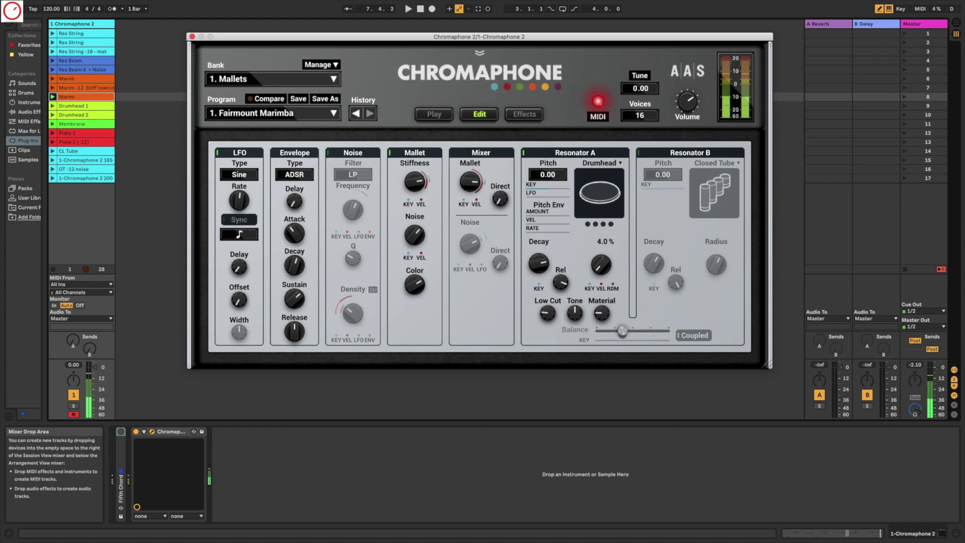
pyautogui.moveTo(600, 277); pyautogui.dragTo(599, 266)
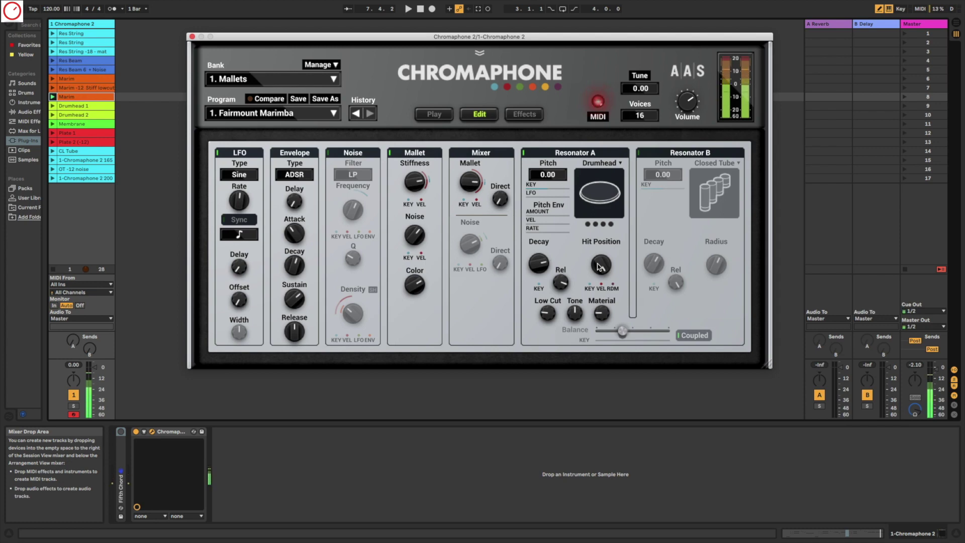
pyautogui.moveTo(599, 266); pyautogui.dragTo(602, 263)
# - Lower Resonator A's Low Cut, adjust its Tone, and sweep the Material through -0.70 to 0.60
pyautogui.moveTo(547, 313); pyautogui.dragTo(551, 320)
pyautogui.moveTo(573, 315); pyautogui.dragTo(601, 313)
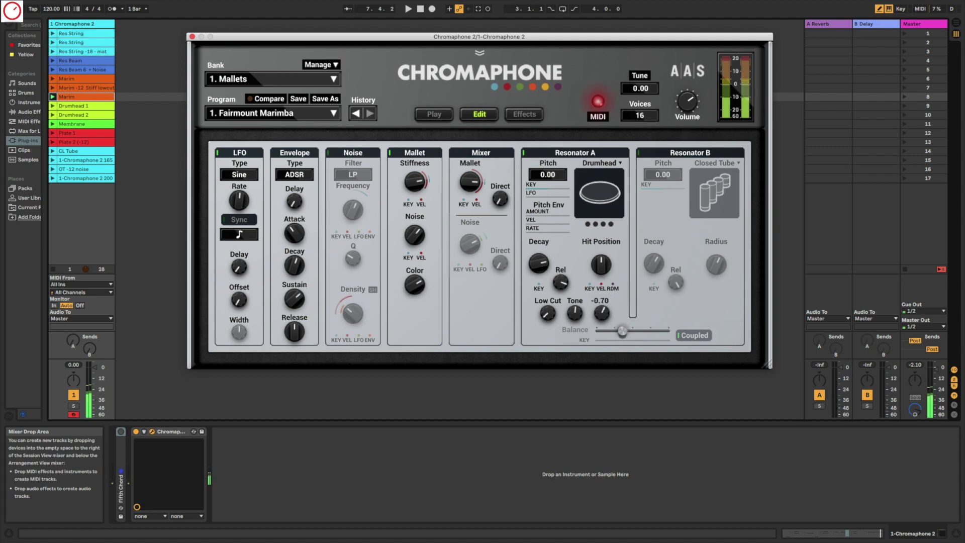
pyautogui.moveTo(601, 313); pyautogui.dragTo(600, 317)
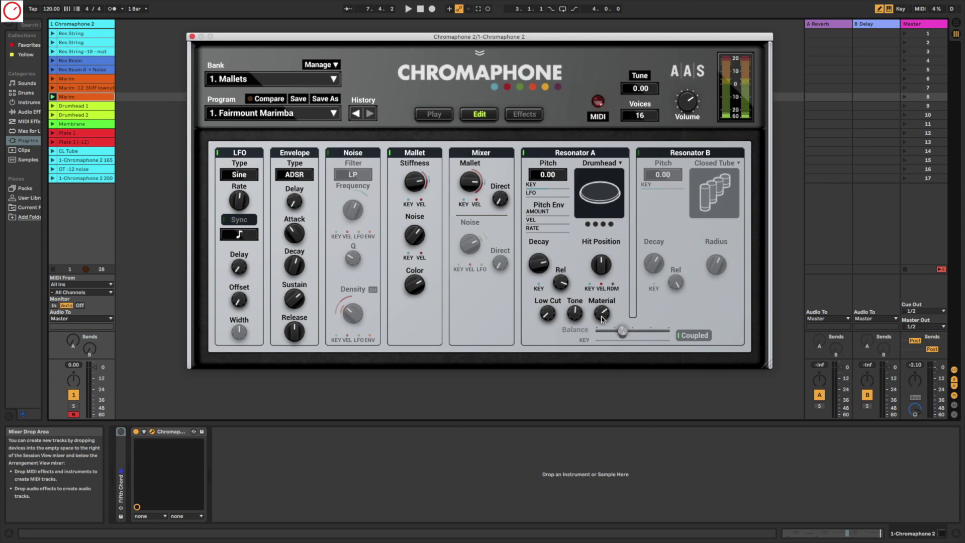
pyautogui.press('a')
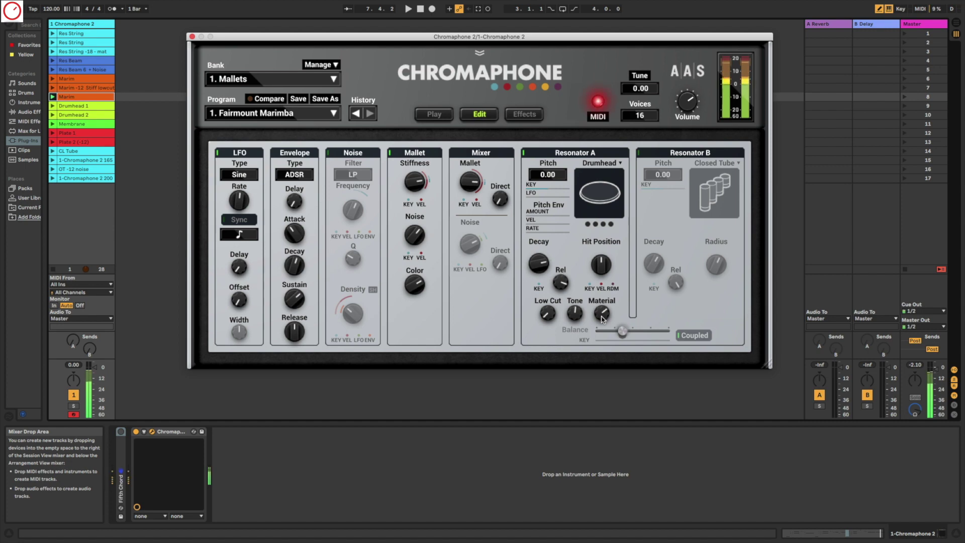
pyautogui.moveTo(603, 319); pyautogui.dragTo(603, 334)
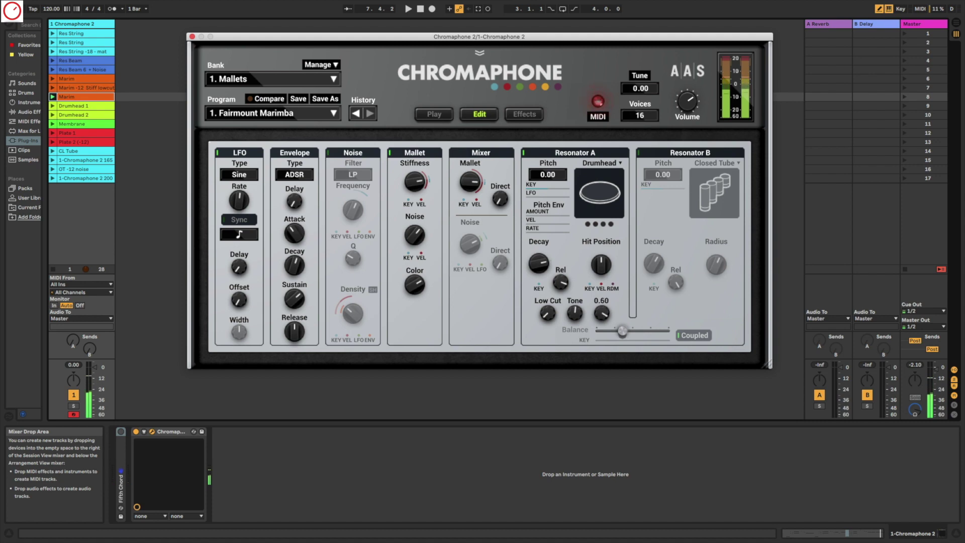
# - Sweep Resonator A's Material up and down, playing notes at the changed setting, and return it to the middle
pyautogui.moveTo(603, 334); pyautogui.dragTo(603, 351)
pyautogui.moveTo(602, 317); pyautogui.dragTo(602, 299)
pyautogui.press('a')
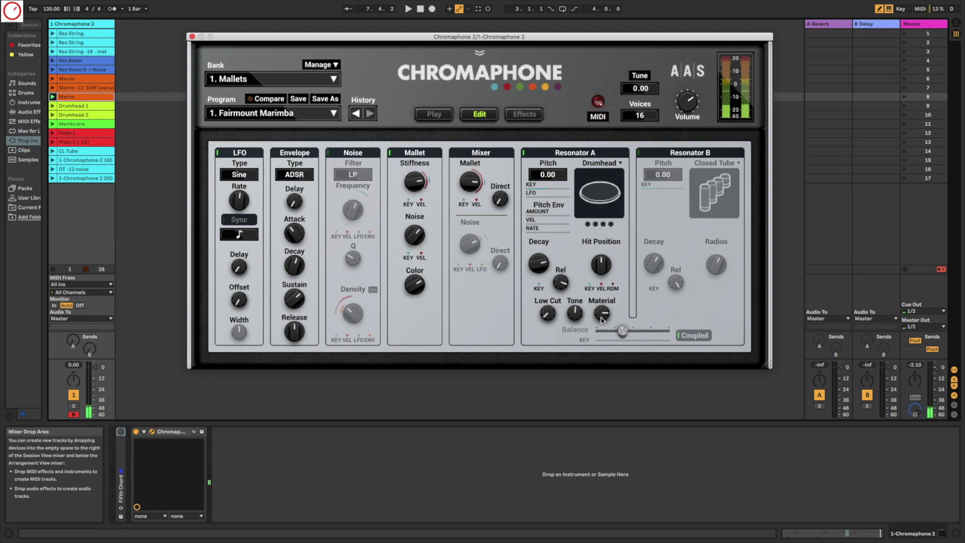
pyautogui.press('a')
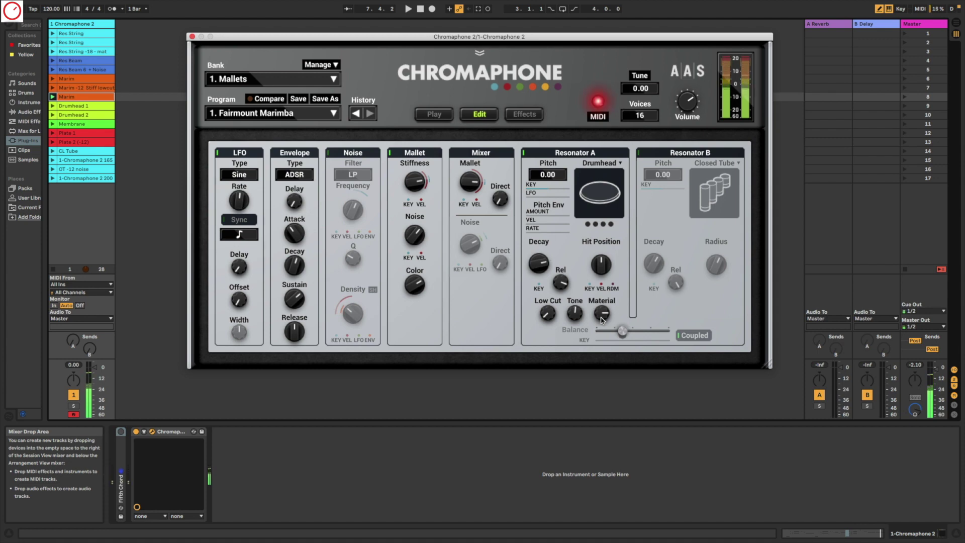
pyautogui.moveTo(600, 316)
pyautogui.mouseDown()
pyautogui.moveTo(600, 331)
pyautogui.moveTo(602, 314)
pyautogui.mouseUp()
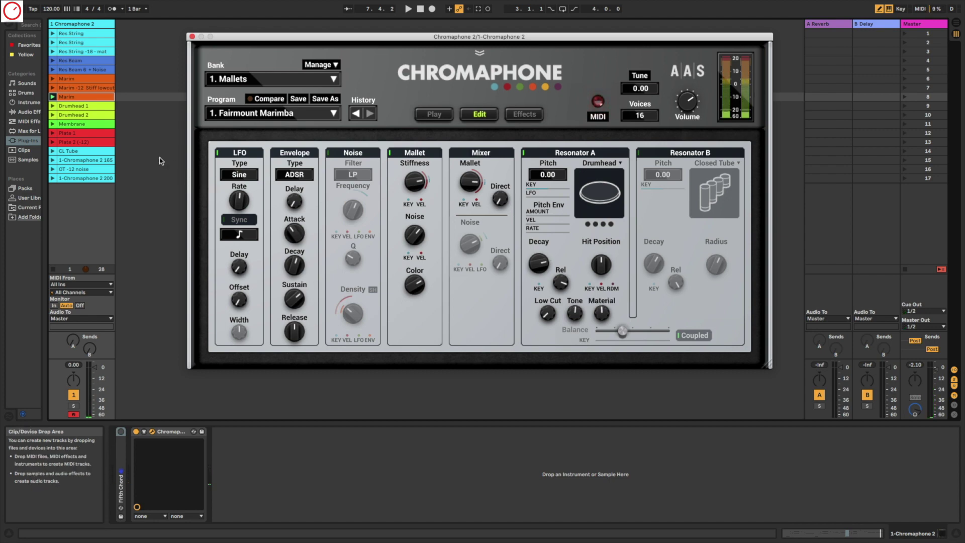
# - Launch the Drumhead 1 clip and adjust the Mallet's Stiffness and Noise and the output Volume while it plays
pyautogui.click(52, 106)
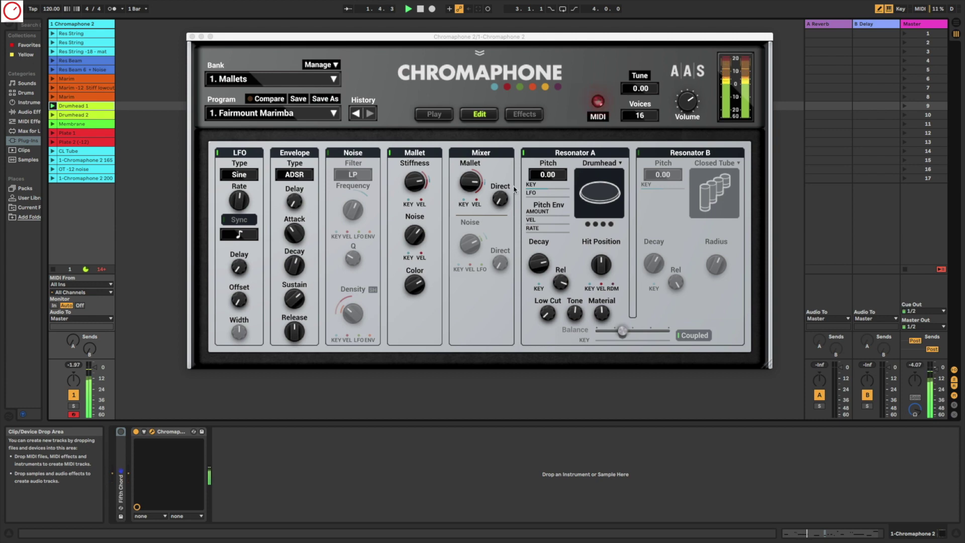
pyautogui.click(683, 111)
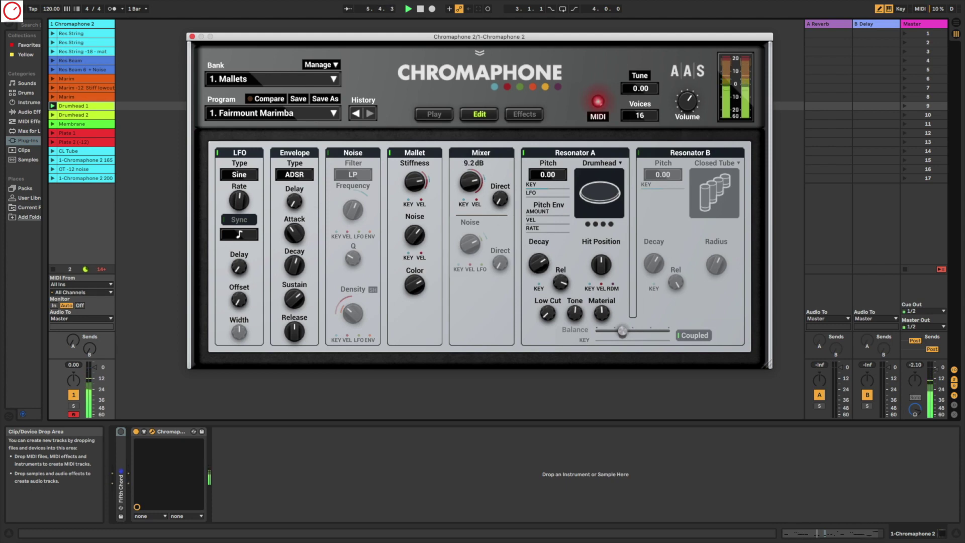
pyautogui.moveTo(430, 190)
pyautogui.mouseDown()
pyautogui.moveTo(430, 178)
pyautogui.moveTo(430, 195)
pyautogui.moveTo(422, 190)
pyautogui.mouseUp()
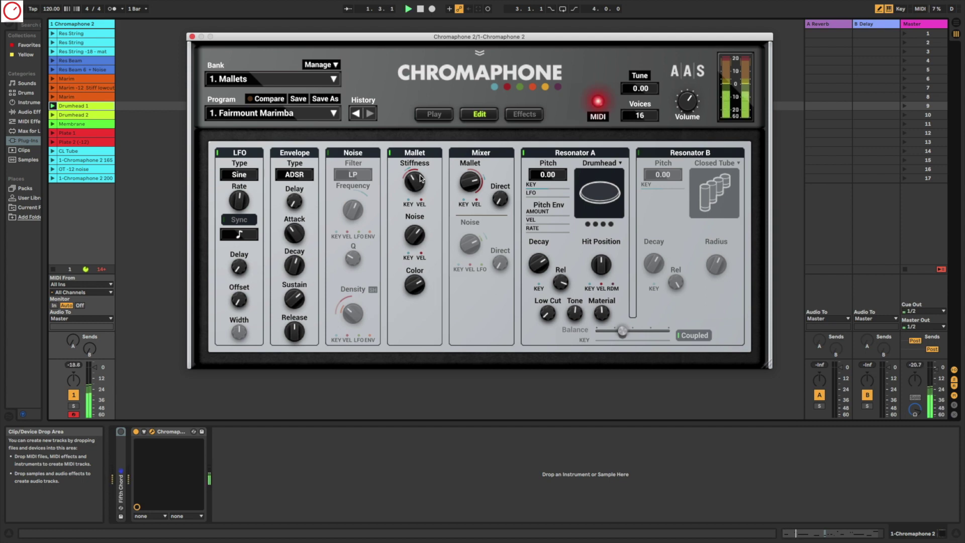
pyautogui.moveTo(682, 109); pyautogui.dragTo(682, 106)
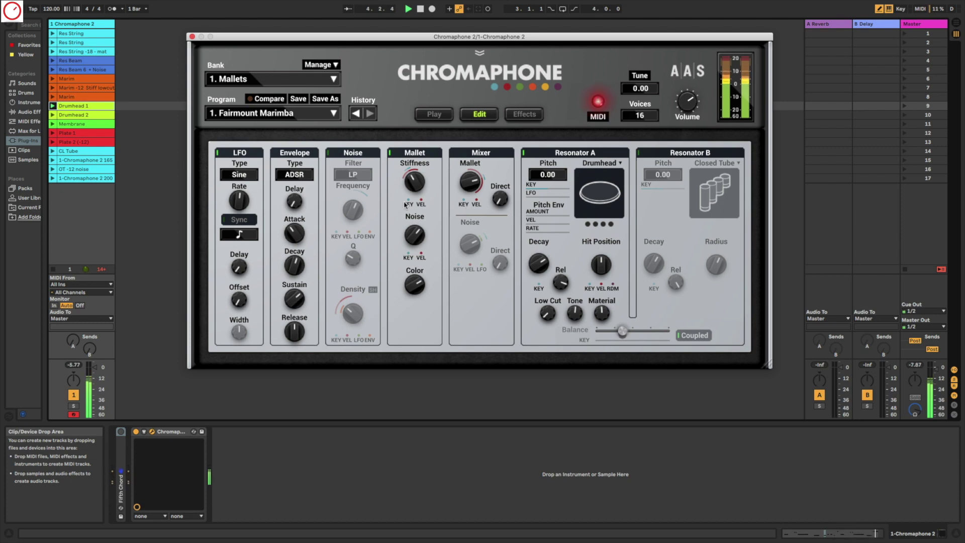
pyautogui.moveTo(416, 234)
pyautogui.mouseDown()
pyautogui.moveTo(416, 246)
pyautogui.moveTo(416, 213)
pyautogui.moveTo(417, 235)
pyautogui.mouseUp()
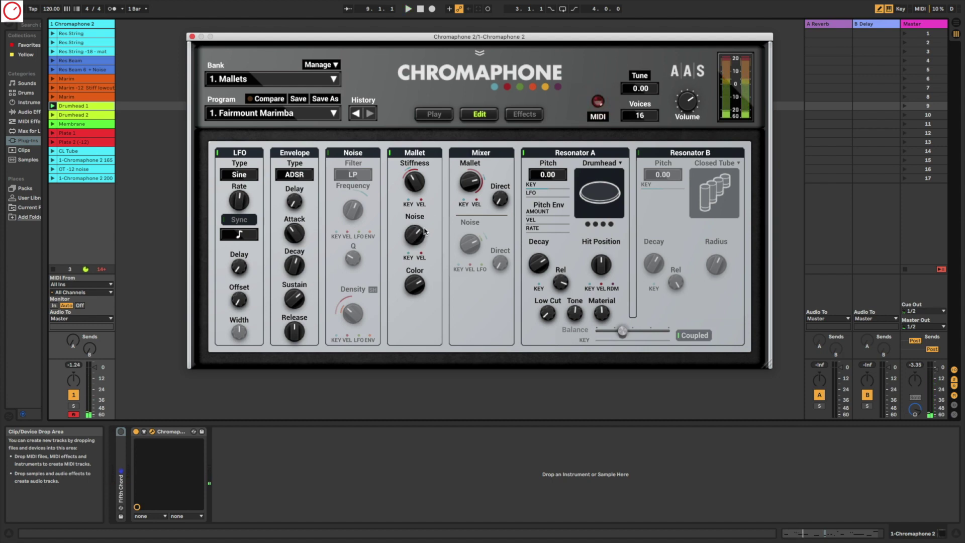
# - Restart the Drumhead 1 clip and vary the Mallet's Color, Stiffness and Noise to hear different drum attacks
pyautogui.press('space')
pyautogui.moveTo(421, 285); pyautogui.dragTo(417, 270)
pyautogui.moveTo(413, 181); pyautogui.dragTo(415, 186)
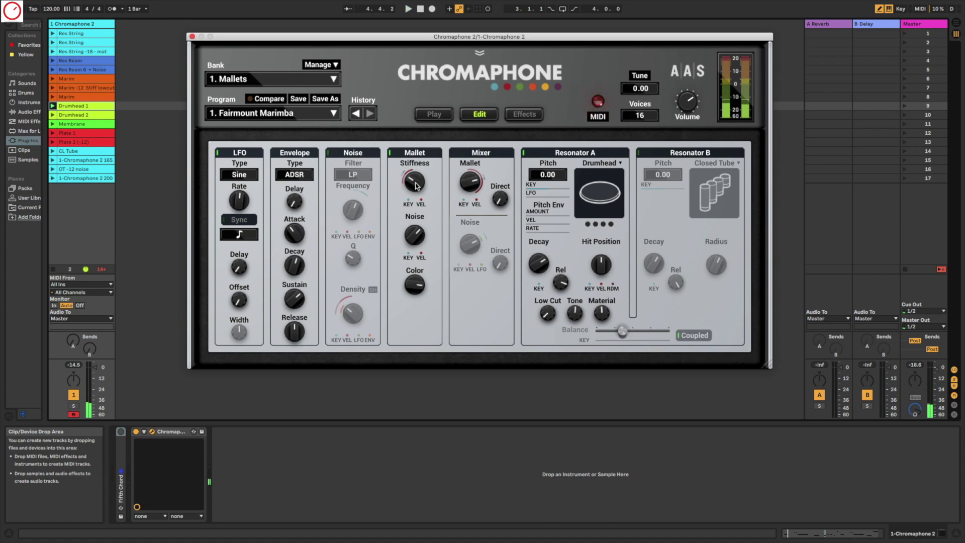
pyautogui.moveTo(415, 186); pyautogui.dragTo(415, 190)
pyautogui.moveTo(415, 235); pyautogui.dragTo(414, 230)
pyautogui.moveTo(414, 285); pyautogui.dragTo(415, 298)
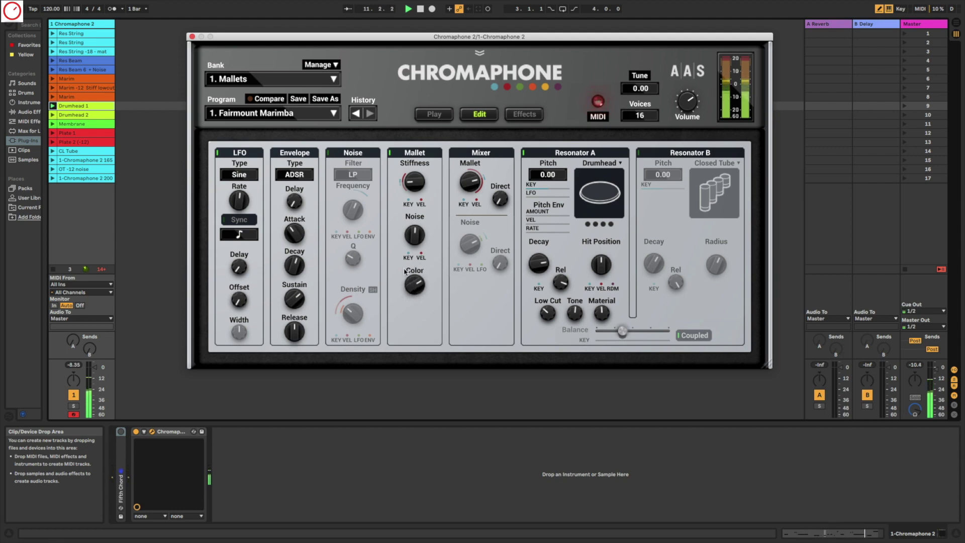
pyautogui.moveTo(415, 187); pyautogui.dragTo(421, 167)
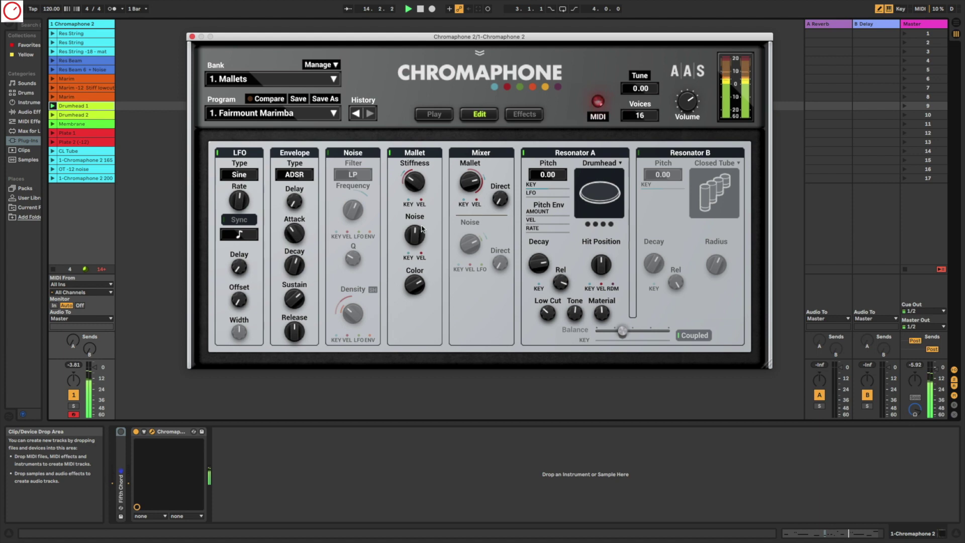
pyautogui.moveTo(415, 286); pyautogui.dragTo(415, 281)
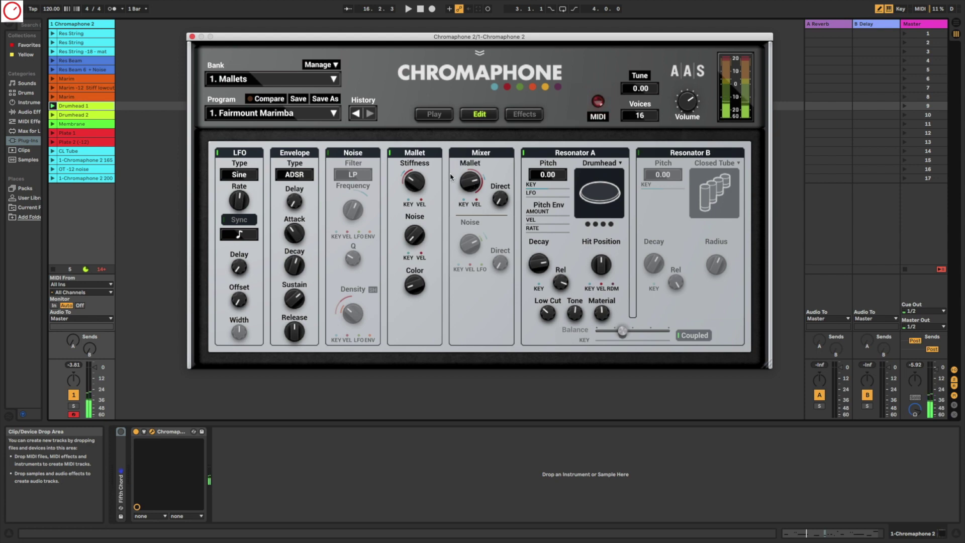
# - Switch on the Noise source and adjust its mixer level, filter Frequency and Density on the drumhead
pyautogui.click(355, 153)
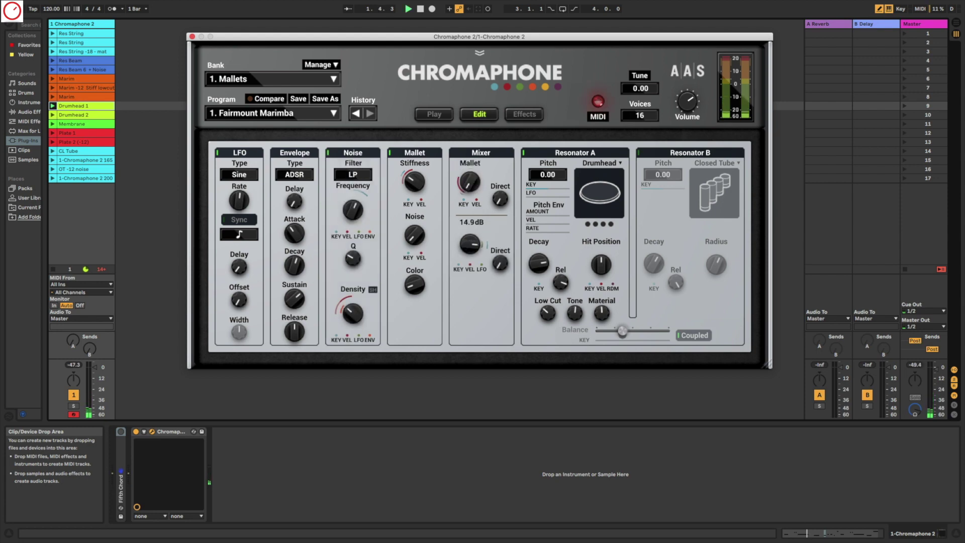
pyautogui.moveTo(352, 210); pyautogui.dragTo(353, 205)
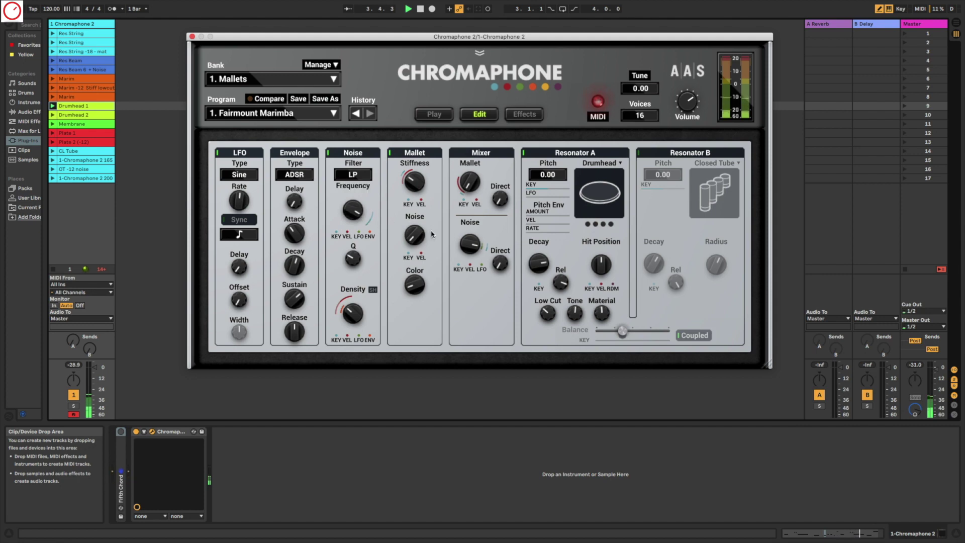
pyautogui.moveTo(467, 241); pyautogui.dragTo(467, 231)
pyautogui.moveTo(358, 211)
pyautogui.mouseDown()
pyautogui.moveTo(359, 220)
pyautogui.moveTo(357, 212)
pyautogui.mouseUp()
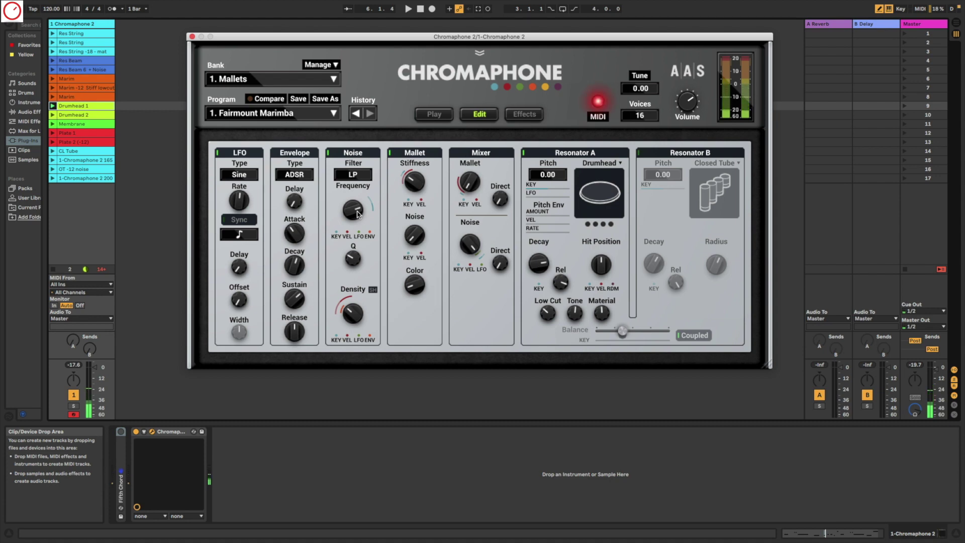
pyautogui.moveTo(353, 312); pyautogui.dragTo(358, 318)
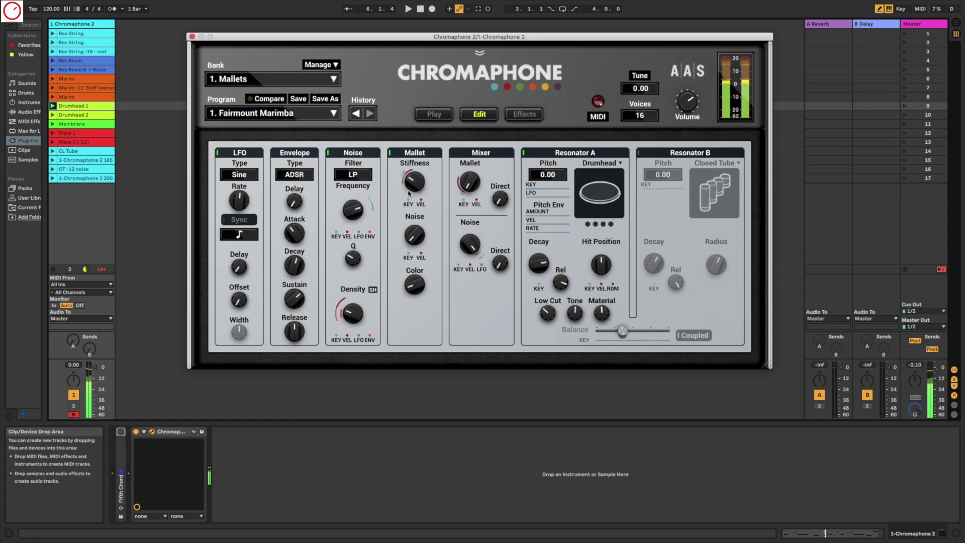
pyautogui.moveTo(459, 239); pyautogui.dragTo(458, 238)
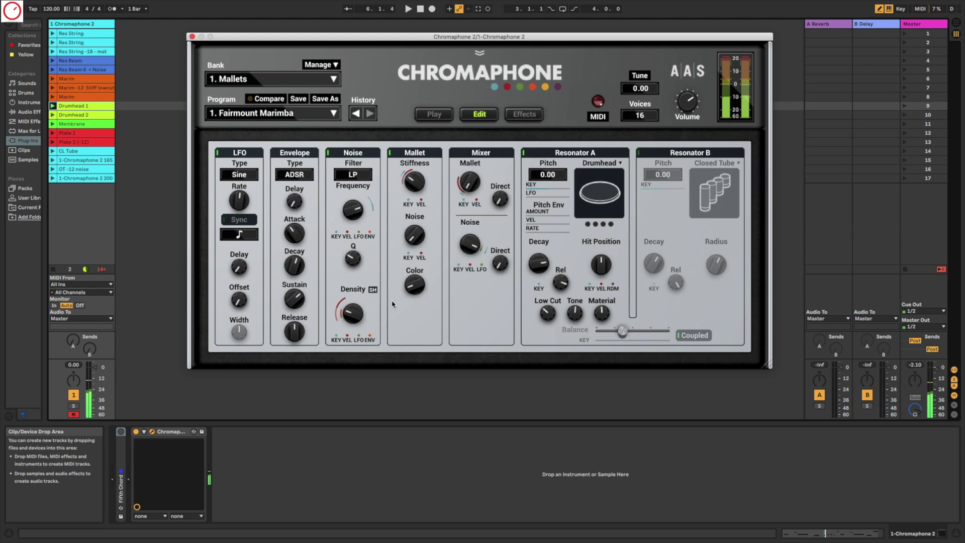
# - With the Mallet off and the Noise filter on HP, vary the noise Density and sweep Resonator A's Material through -0.02
pyautogui.moveTo(352, 312); pyautogui.dragTo(352, 330)
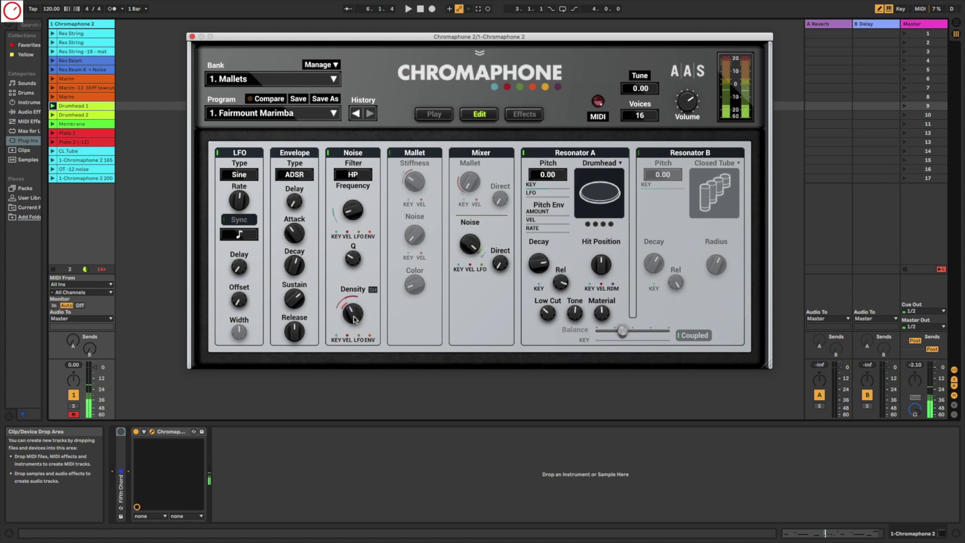
pyautogui.moveTo(352, 315); pyautogui.dragTo(346, 314)
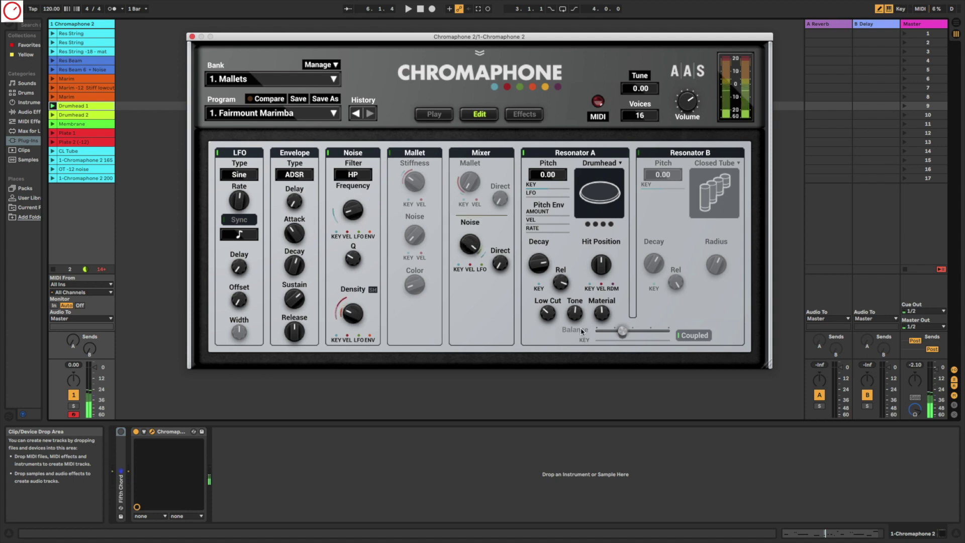
pyautogui.moveTo(600, 312); pyautogui.dragTo(601, 321)
pyautogui.moveTo(687, 101); pyautogui.dragTo(686, 98)
pyautogui.moveTo(353, 312)
pyautogui.mouseDown()
pyautogui.moveTo(352, 324)
pyautogui.moveTo(353, 315)
pyautogui.mouseUp()
pyautogui.moveTo(595, 314); pyautogui.dragTo(594, 317)
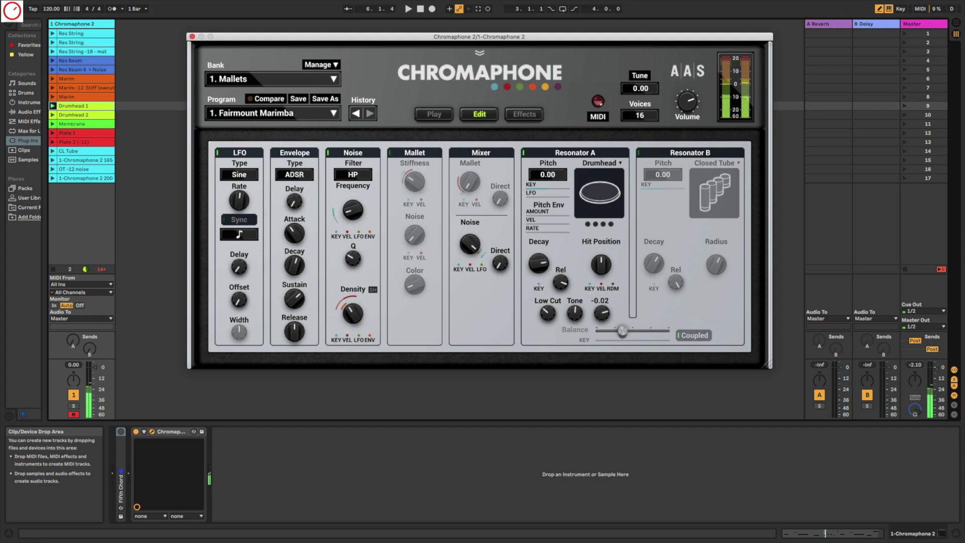
# - Switch Noise off with Resonator A set to Membrane, and sweep its Hit Position down to 2.0 % and back to the middle
pyautogui.click(353, 153)
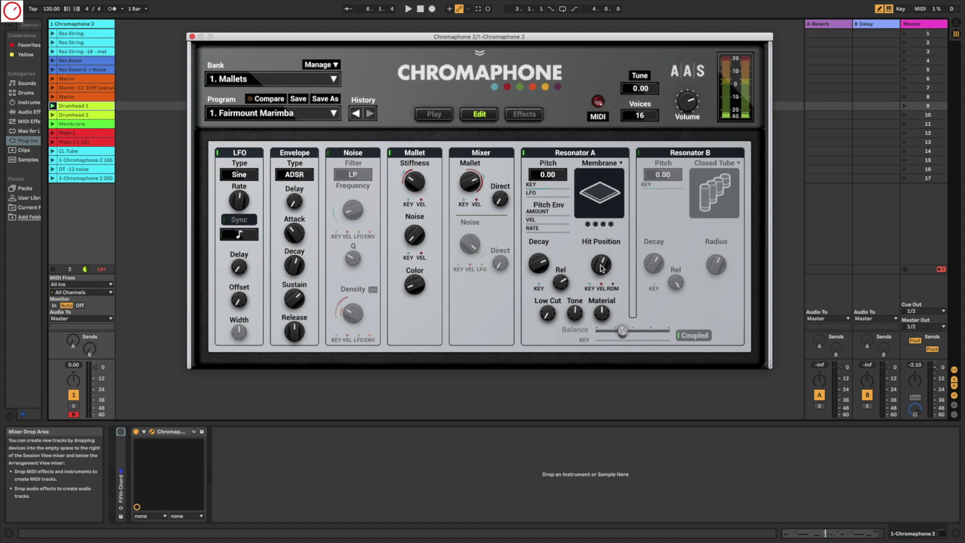
pyautogui.moveTo(601, 268); pyautogui.dragTo(601, 292)
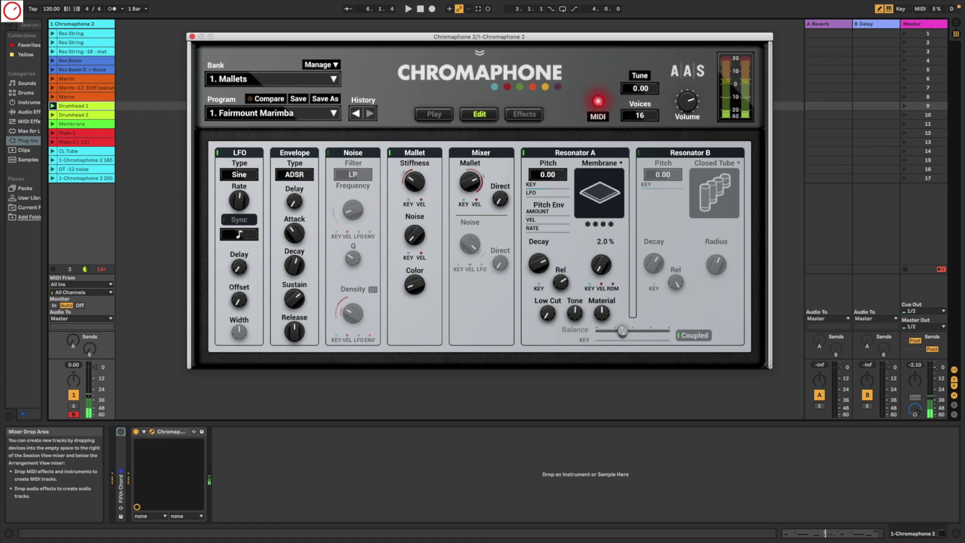
pyautogui.moveTo(601, 264); pyautogui.dragTo(601, 236)
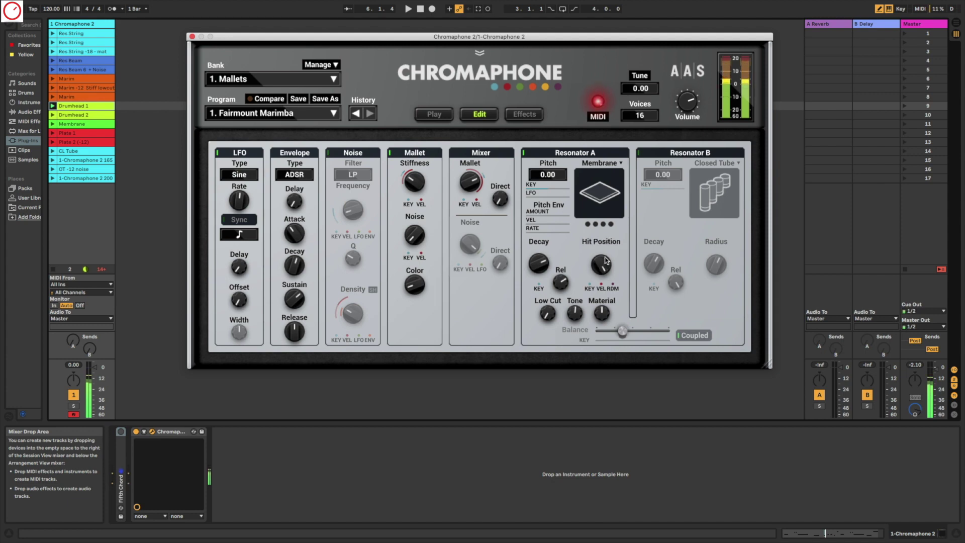
pyautogui.moveTo(605, 261); pyautogui.dragTo(605, 253)
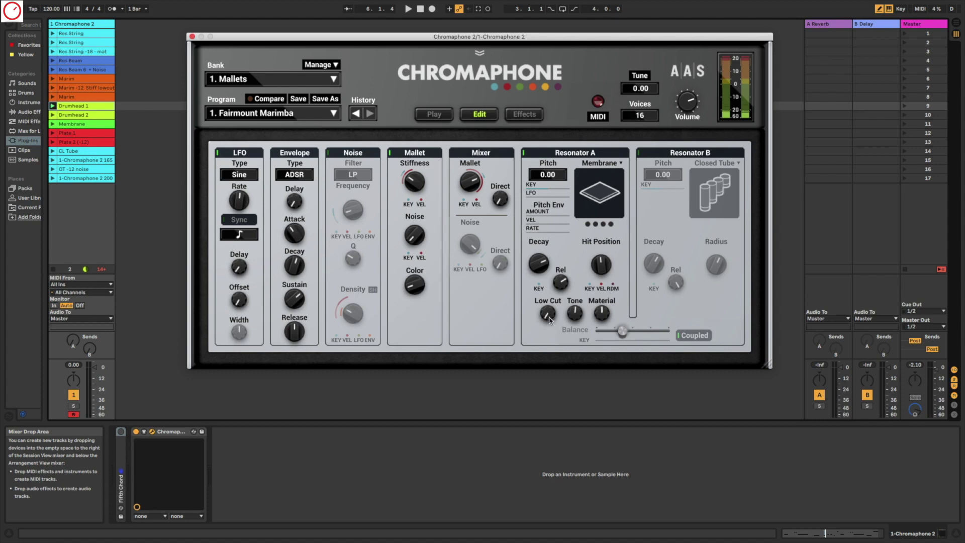
# - Try the membrane's Low Cut and Tone, and sweep its Material high and down through -0.86 before centring it
pyautogui.moveTo(547, 312); pyautogui.dragTo(575, 314)
pyautogui.moveTo(601, 313); pyautogui.dragTo(602, 325)
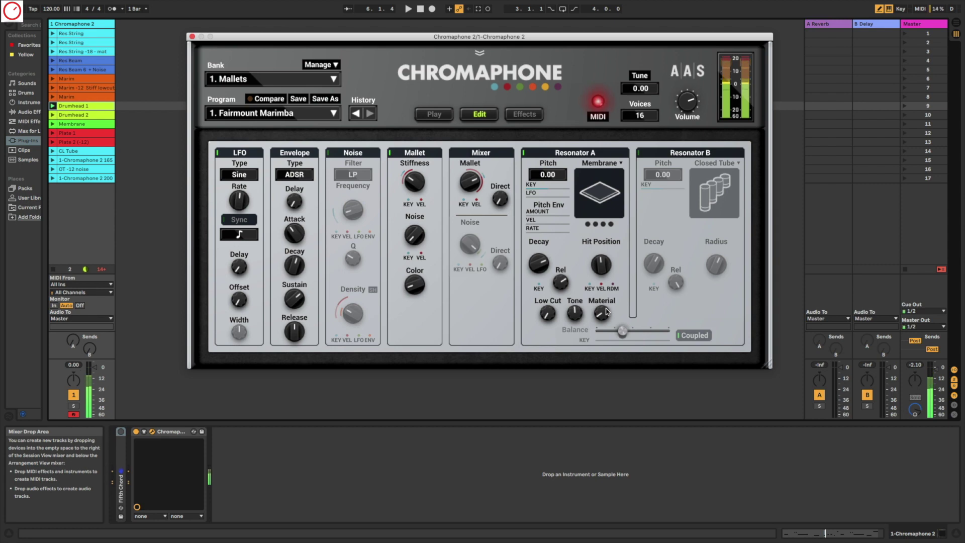
pyautogui.moveTo(607, 311)
pyautogui.mouseDown()
pyautogui.moveTo(607, 321)
pyautogui.moveTo(607, 303)
pyautogui.moveTo(597, 316)
pyautogui.mouseUp()
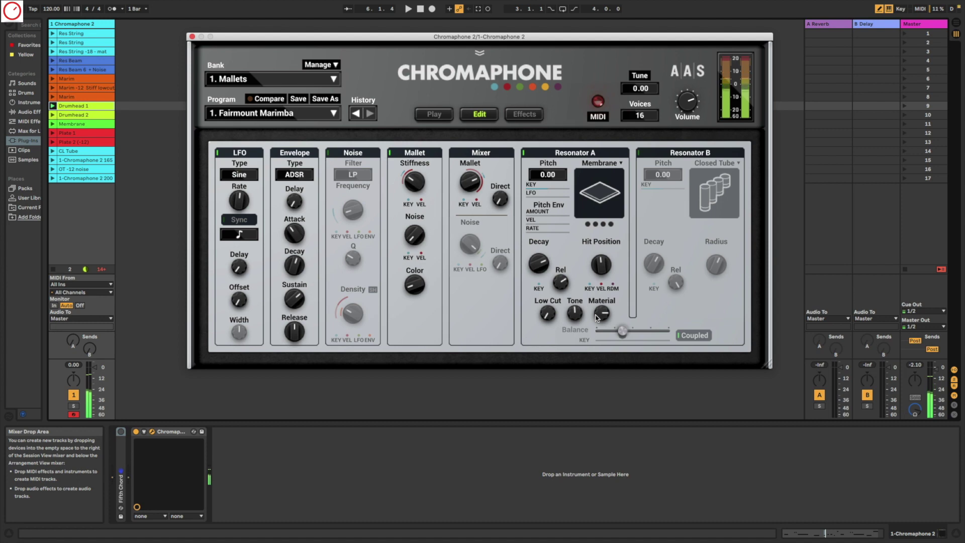
pyautogui.click(596, 315)
pyautogui.moveTo(602, 316); pyautogui.dragTo(601, 362)
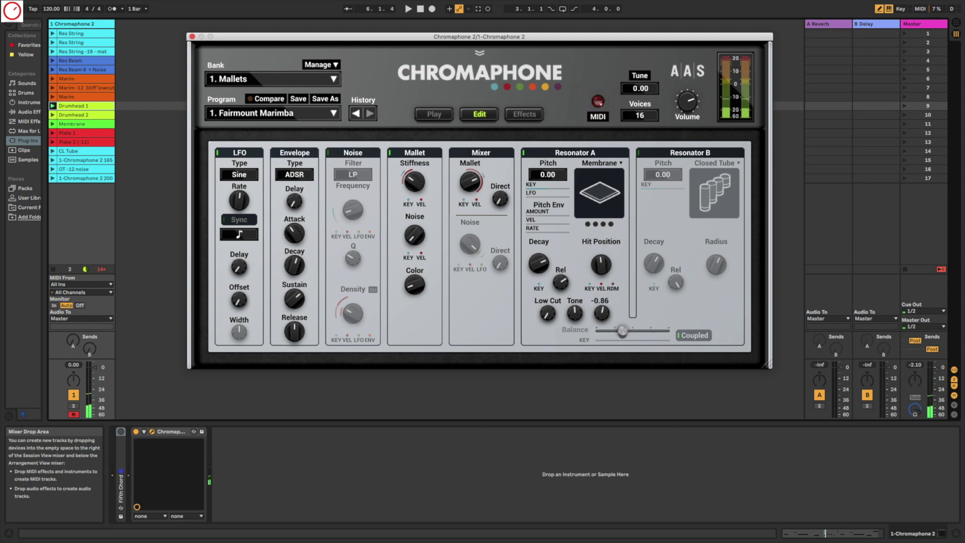
pyautogui.moveTo(601, 314); pyautogui.dragTo(602, 316)
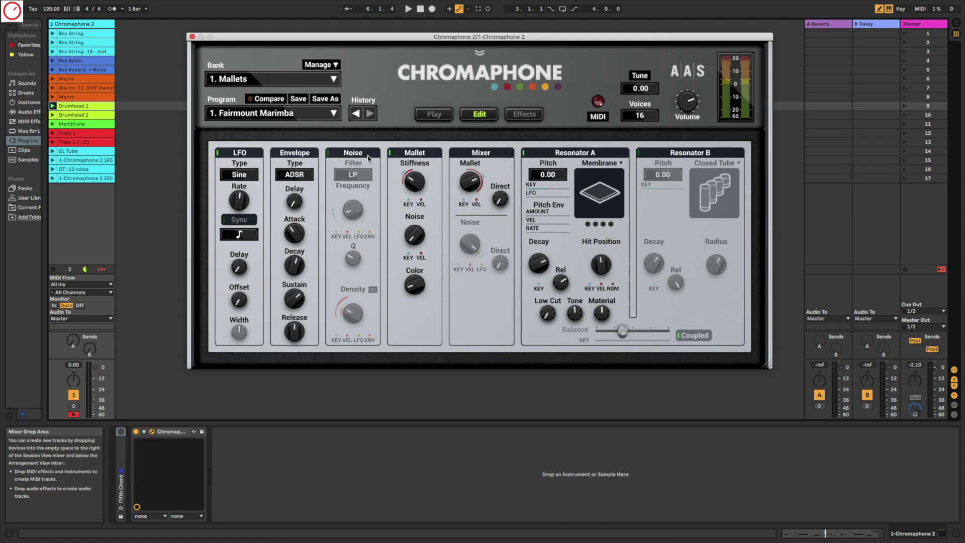
# - Vary the Mallet's Stiffness, Noise and Color on the membrane and fine-tune the output Volume
pyautogui.moveTo(414, 181)
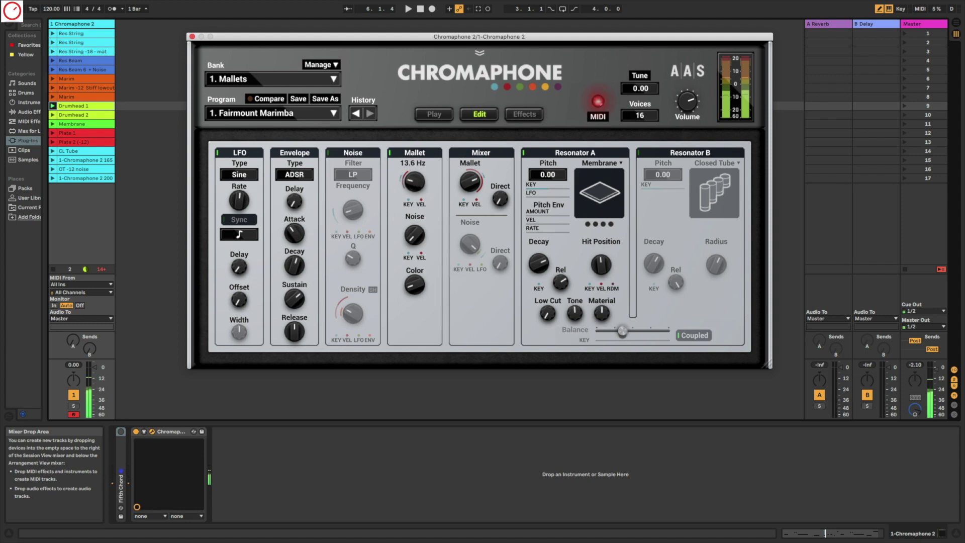
pyautogui.moveTo(415, 181); pyautogui.dragTo(415, 191)
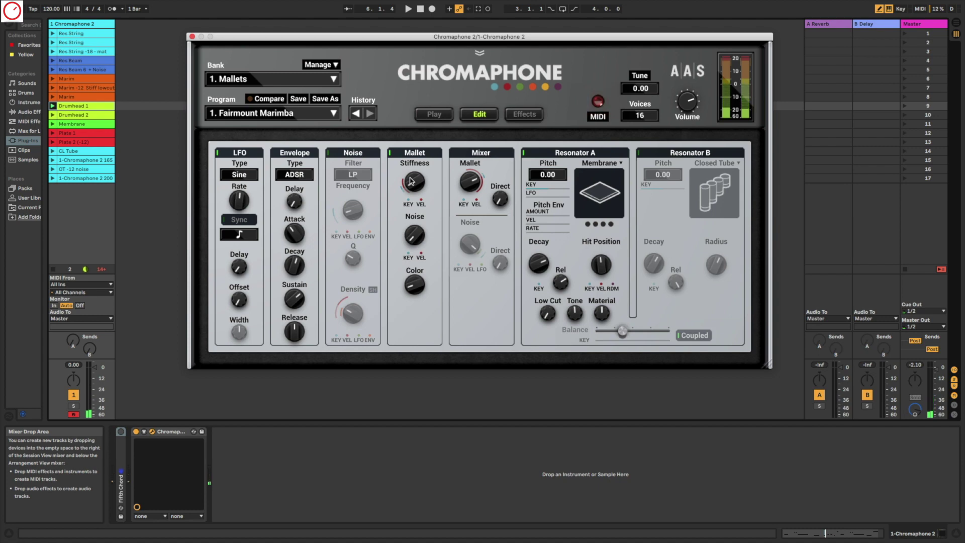
pyautogui.moveTo(411, 182)
pyautogui.mouseDown()
pyautogui.moveTo(411, 147)
pyautogui.moveTo(411, 180)
pyautogui.moveTo(421, 188)
pyautogui.mouseUp()
pyautogui.moveTo(415, 235); pyautogui.dragTo(415, 242)
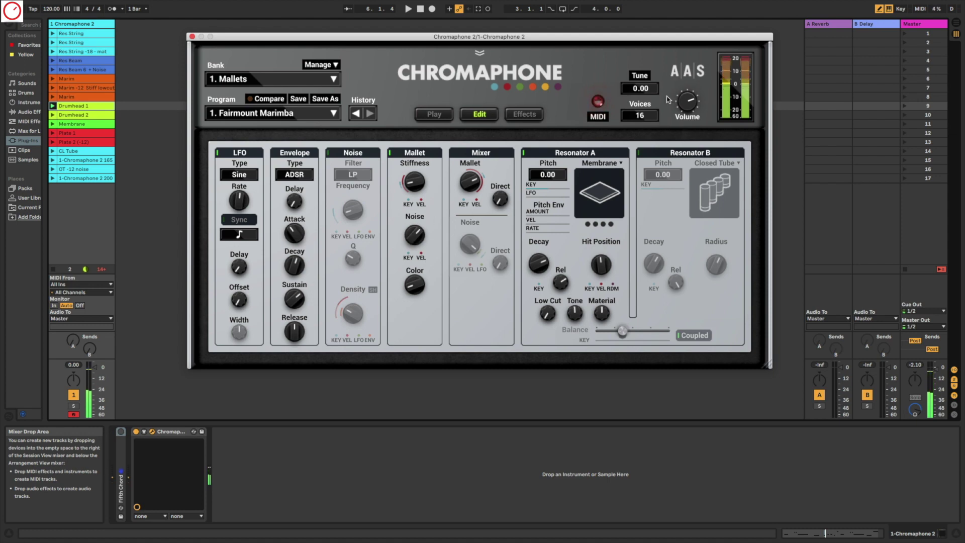
pyautogui.moveTo(687, 102); pyautogui.dragTo(688, 102)
pyautogui.moveTo(416, 284)
pyautogui.mouseDown()
pyautogui.moveTo(412, 261)
pyautogui.moveTo(412, 284)
pyautogui.mouseUp()
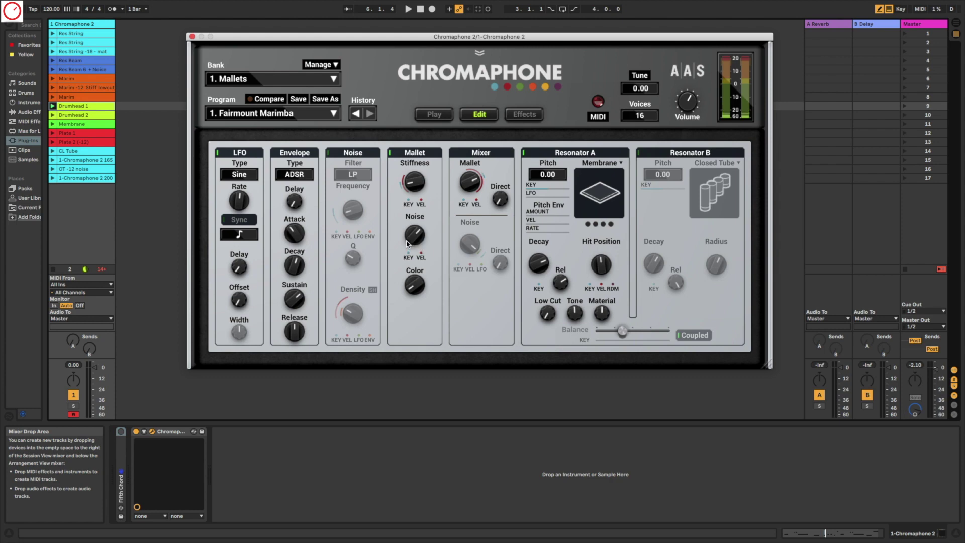
# - Adjust Resonator A's Decay through 33.8 s, and rework the Mallet with Noise at 0.0 % and a changed Stiffness
pyautogui.moveTo(407, 244)
pyautogui.mouseDown()
pyautogui.moveTo(407, 255)
pyautogui.moveTo(407, 243)
pyautogui.mouseUp()
pyautogui.moveTo(538, 262); pyautogui.dragTo(539, 262)
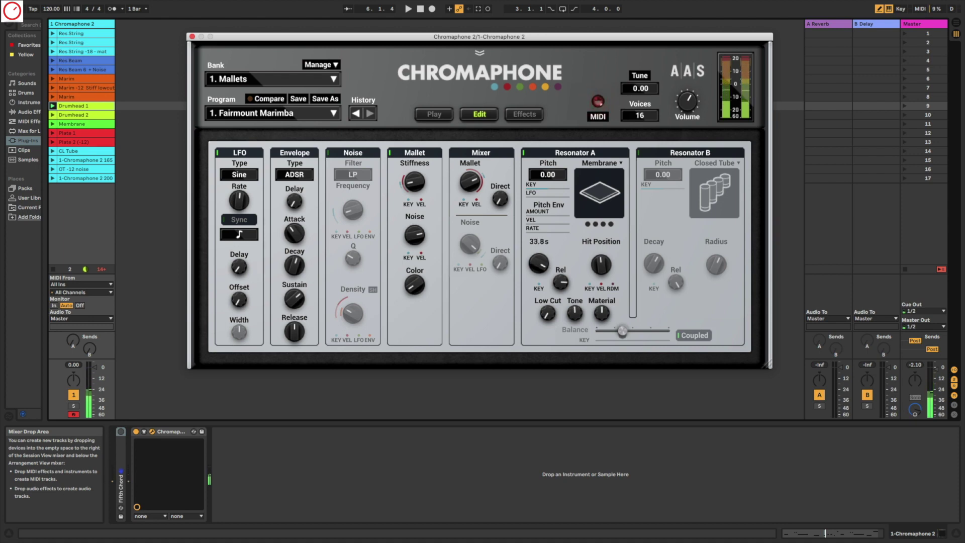
pyautogui.moveTo(538, 262); pyautogui.dragTo(538, 258)
pyautogui.moveTo(415, 235); pyautogui.dragTo(415, 259)
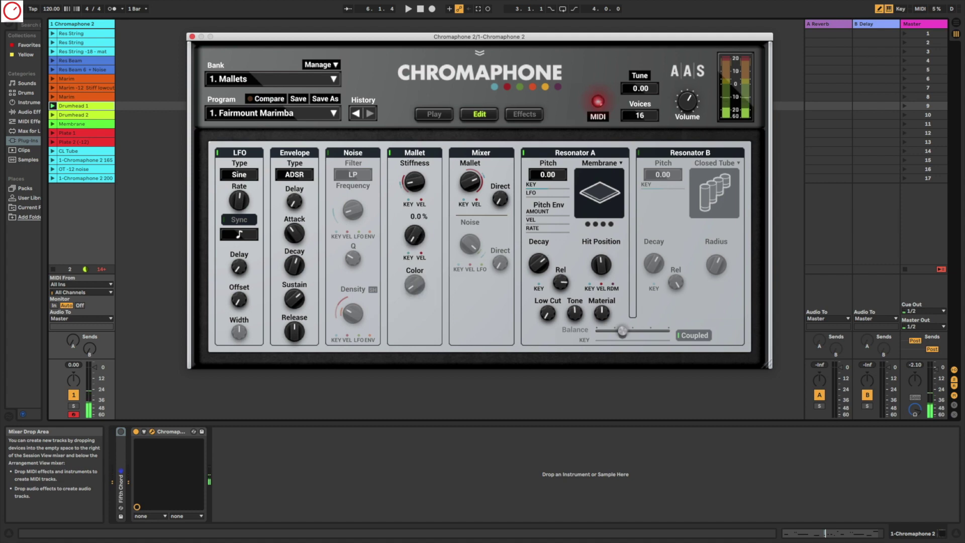
pyautogui.moveTo(413, 182); pyautogui.dragTo(409, 180)
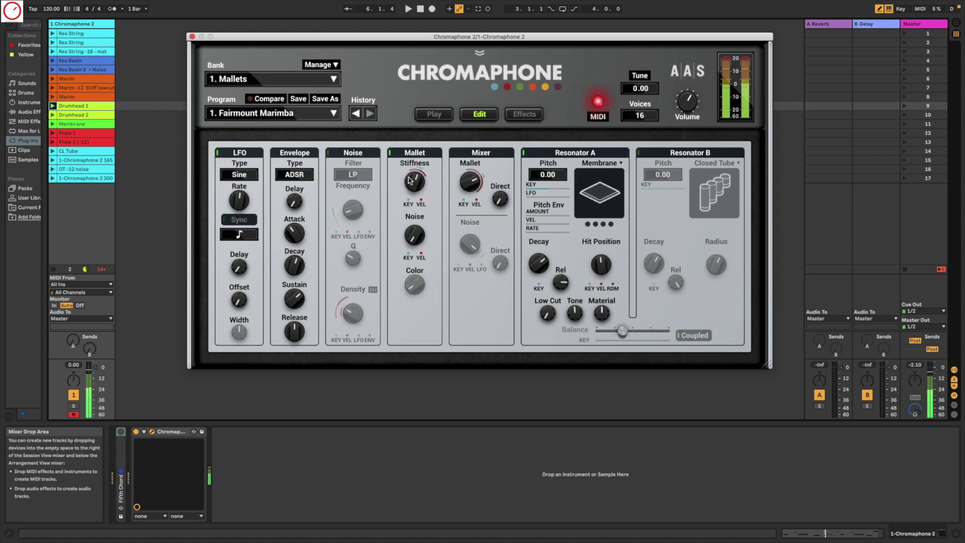
# - Switch the excitation from Mallet to Noise, adjust the Noise filter's Frequency, and vary its Direct level through -57.2 dB
pyautogui.moveTo(410, 180); pyautogui.dragTo(410, 179)
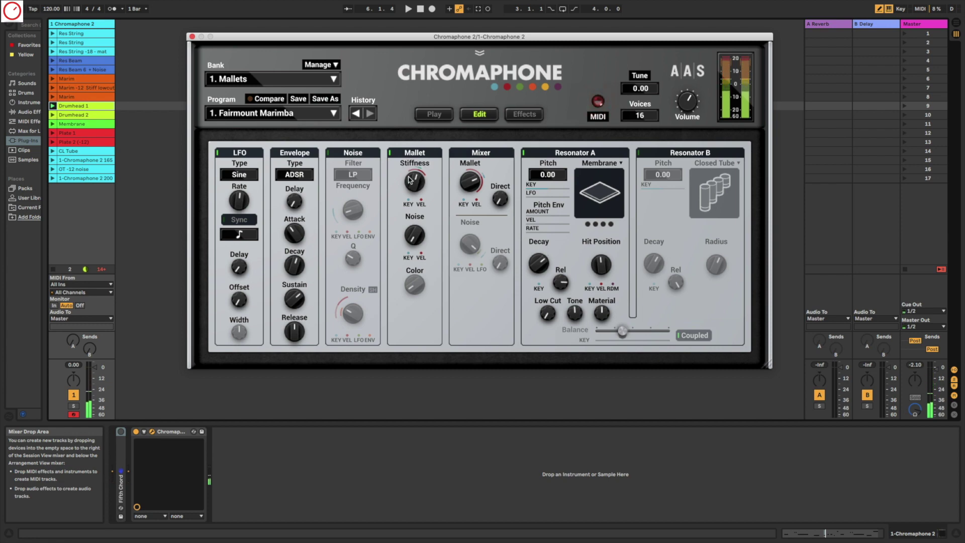
pyautogui.click(394, 152)
pyautogui.click(368, 154)
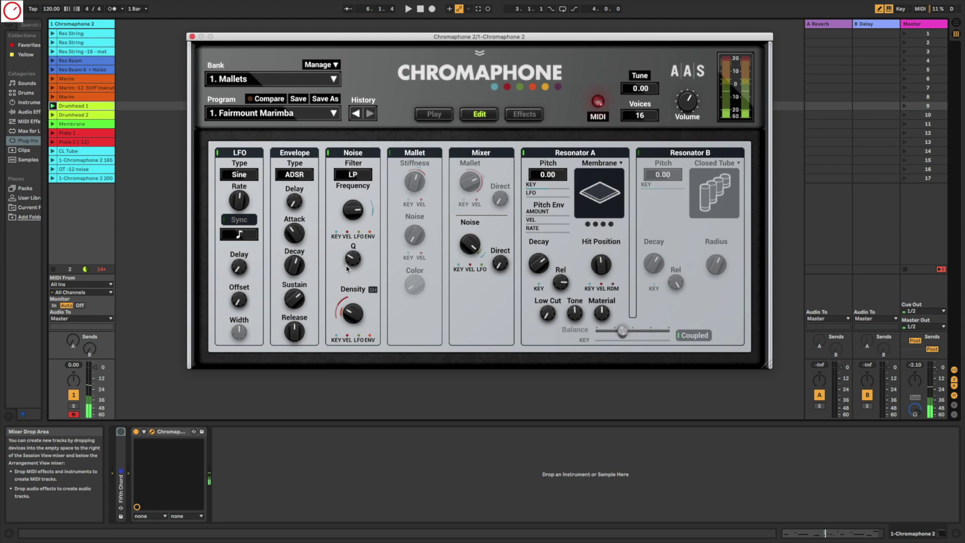
pyautogui.moveTo(354, 210)
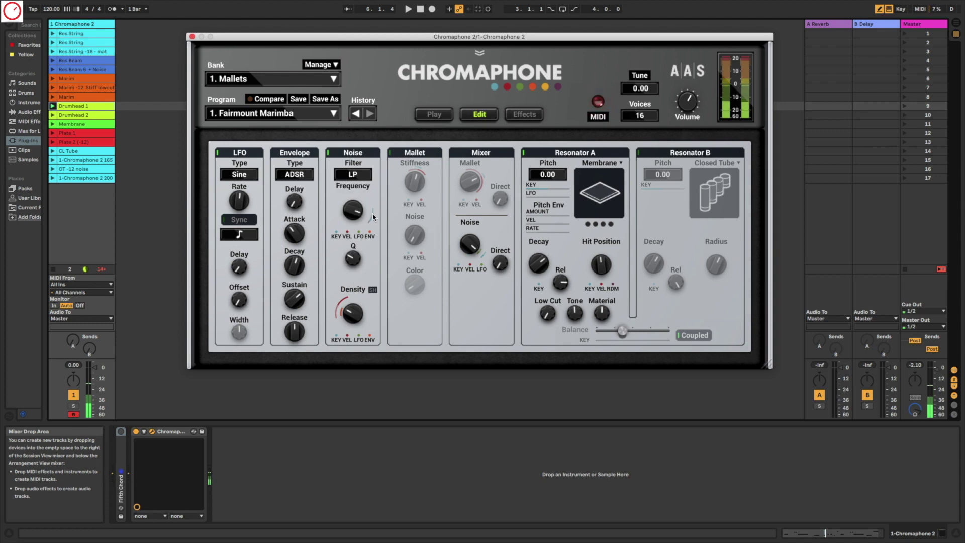
pyautogui.moveTo(470, 244)
pyautogui.moveTo(499, 263)
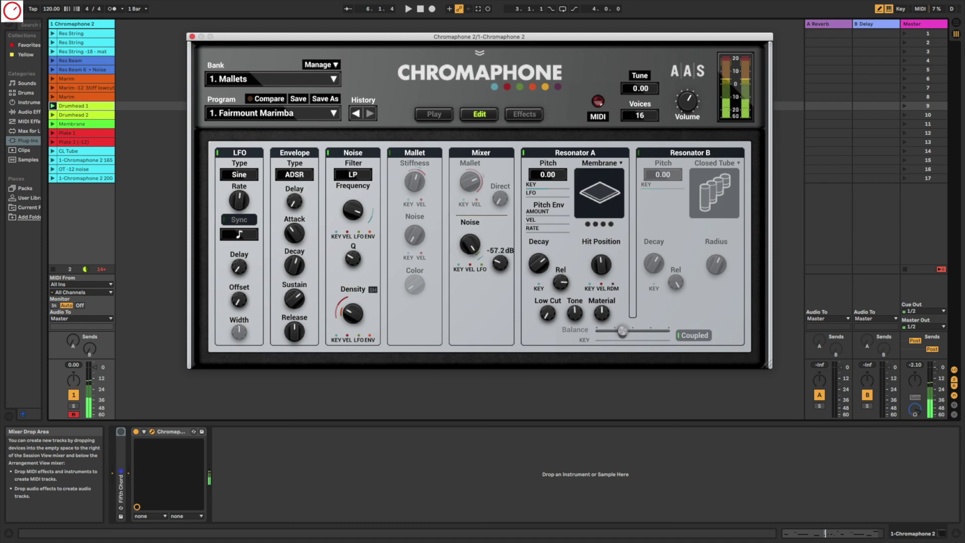
pyautogui.moveTo(500, 263); pyautogui.dragTo(499, 258)
# - Adjust Resonator A's Decay and Material under noise excitation, and switch the Noise section off
pyautogui.moveTo(538, 264); pyautogui.dragTo(538, 257)
pyautogui.moveTo(594, 318); pyautogui.dragTo(594, 313)
pyautogui.click(355, 153)
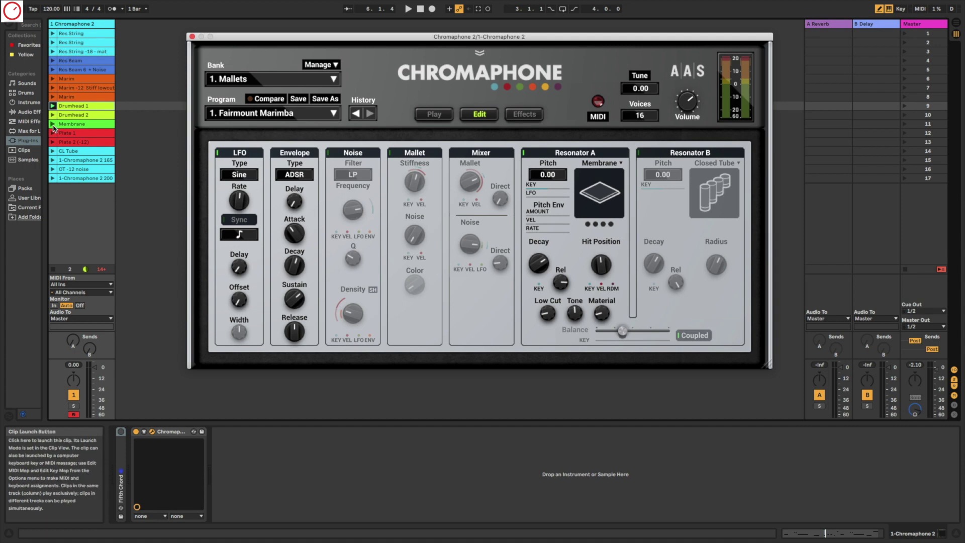
# - Launch the Membrane clip with the Mallet as exciter, and vary Resonator A's Decay and lower its Hit Position
pyautogui.click(70, 125)
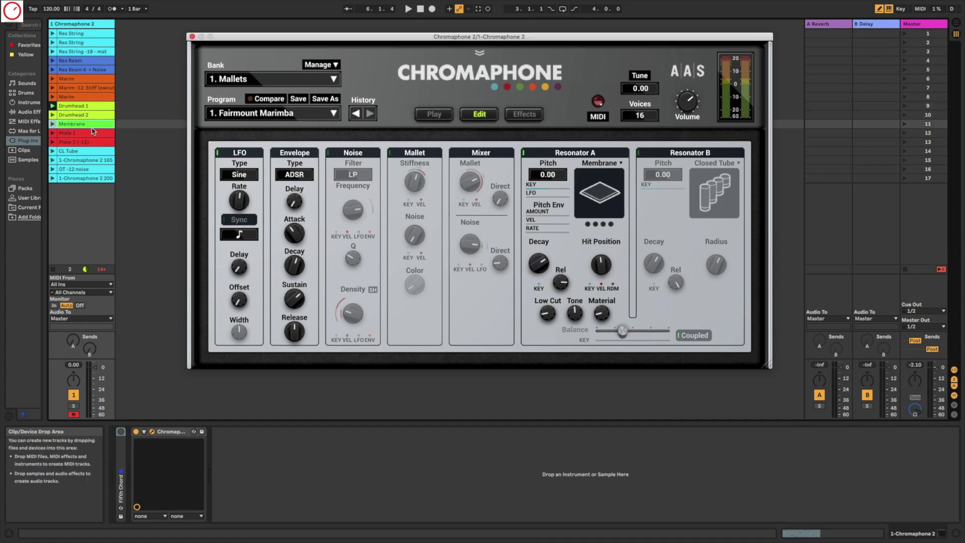
pyautogui.press('Return')
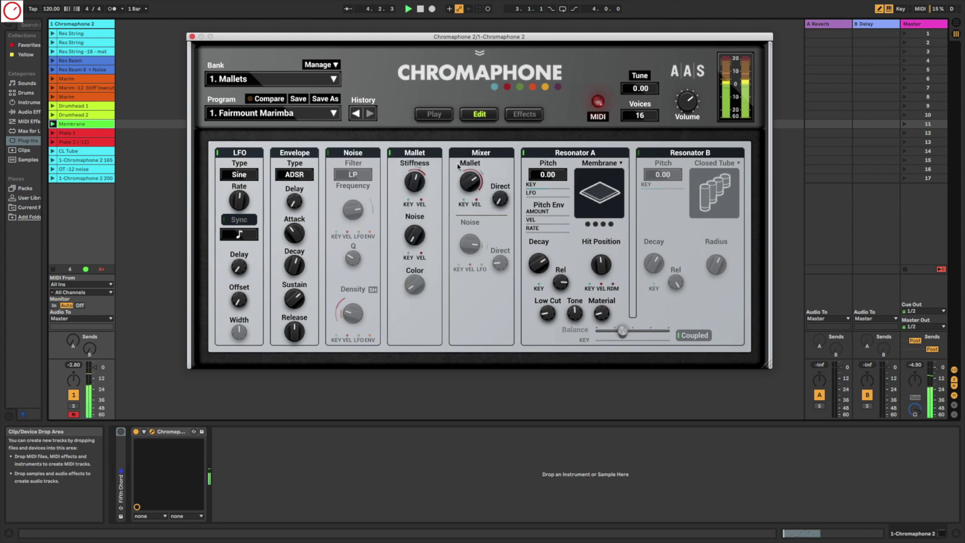
pyautogui.moveTo(542, 266)
pyautogui.mouseDown()
pyautogui.moveTo(542, 299)
pyautogui.moveTo(542, 281)
pyautogui.mouseUp()
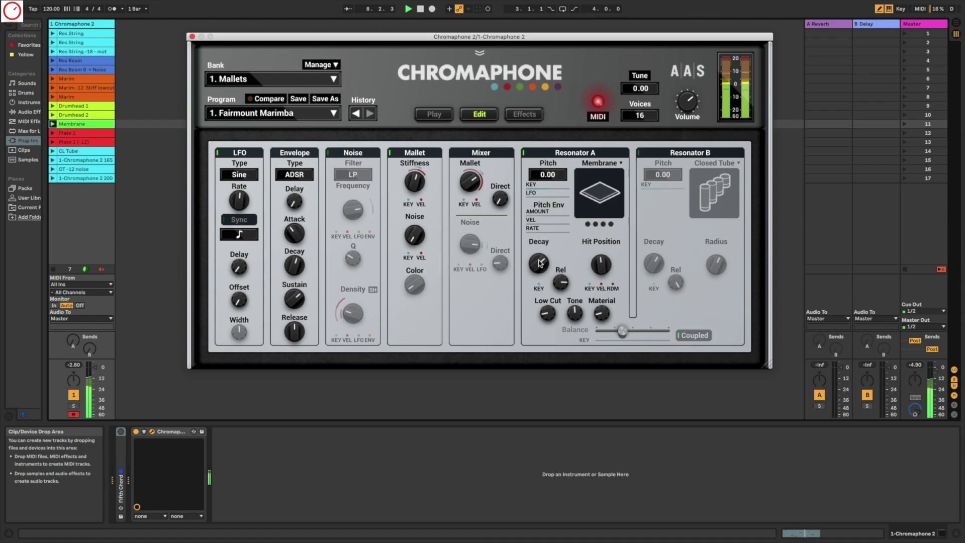
pyautogui.moveTo(600, 264); pyautogui.dragTo(600, 283)
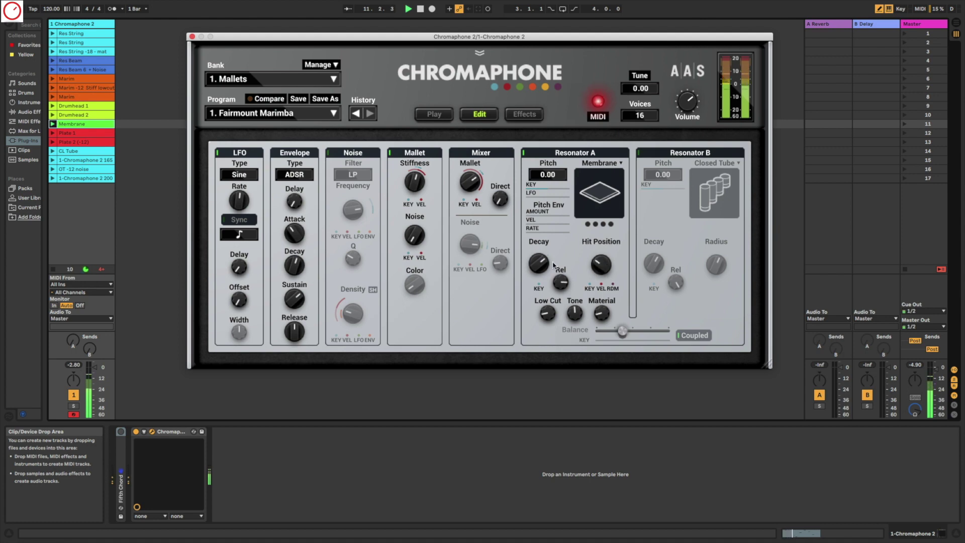
pyautogui.moveTo(548, 262); pyautogui.dragTo(548, 268)
# - Lower the Mallet's Stiffness, rework its Noise amount, and readjust the membrane's Decay
pyautogui.moveTo(414, 181); pyautogui.dragTo(470, 186)
pyautogui.moveTo(420, 236); pyautogui.dragTo(420, 233)
pyautogui.moveTo(531, 260)
pyautogui.mouseDown()
pyautogui.moveTo(531, 241)
pyautogui.moveTo(536, 266)
pyautogui.mouseUp()
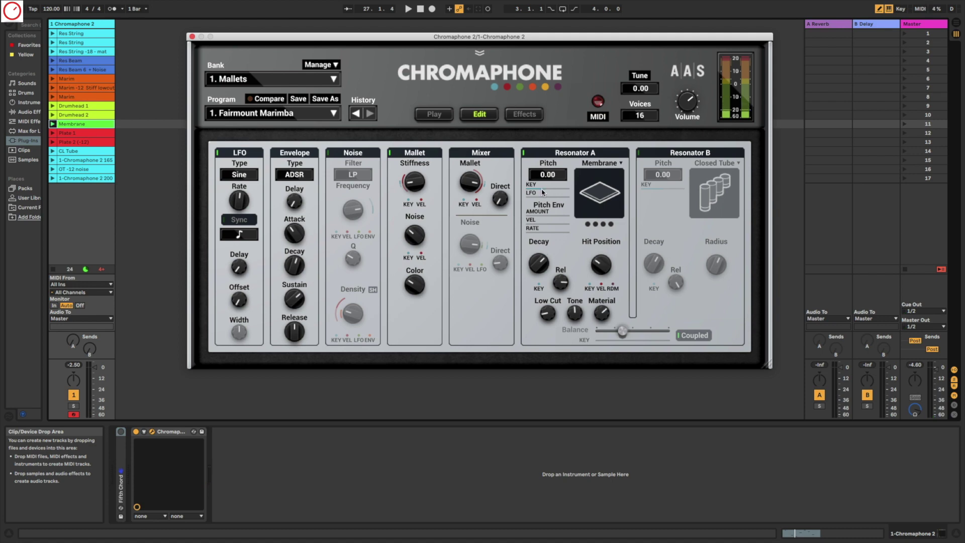
# - Replay the Membrane clip with Noise added to the Mallet, adjusting the noise Frequency and the Mallet's Stiffness, Noise and Color
pyautogui.press('space')
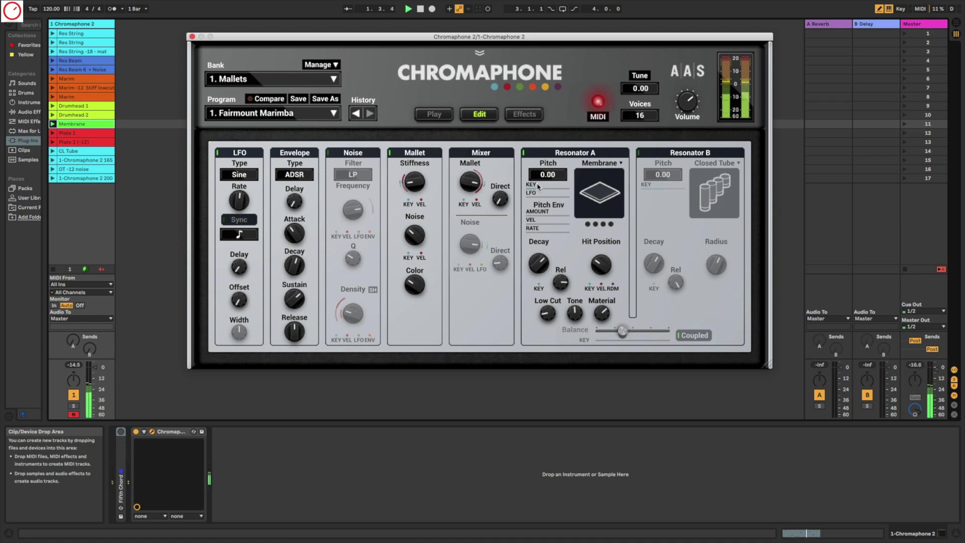
pyautogui.moveTo(415, 184); pyautogui.dragTo(415, 180)
pyautogui.click(367, 153)
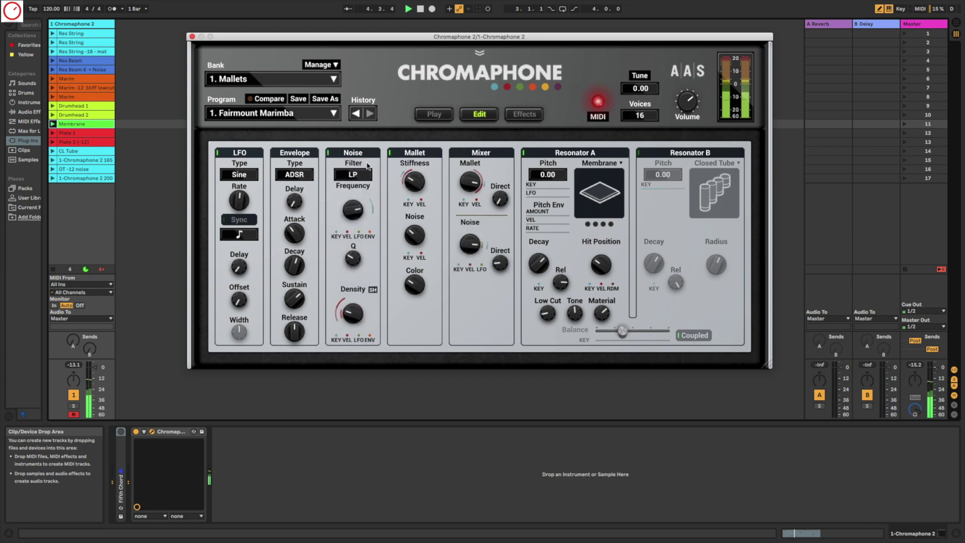
pyautogui.moveTo(352, 210); pyautogui.dragTo(352, 217)
pyautogui.moveTo(415, 234); pyautogui.dragTo(415, 231)
pyautogui.moveTo(414, 279); pyautogui.dragTo(414, 267)
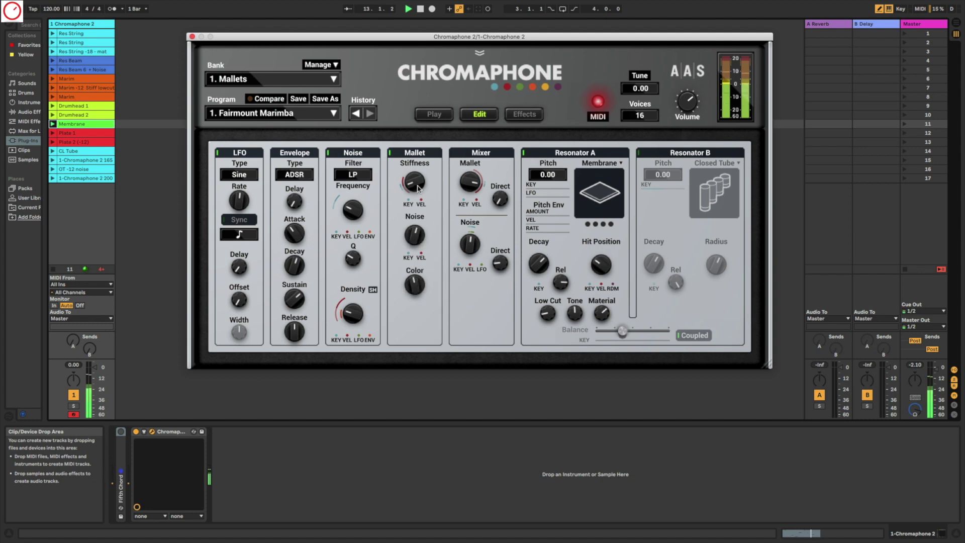
# - Rework the Mallet's Stiffness and its Mixer level, and take the Noise section back out of the sound
pyautogui.moveTo(415, 188); pyautogui.dragTo(366, 165)
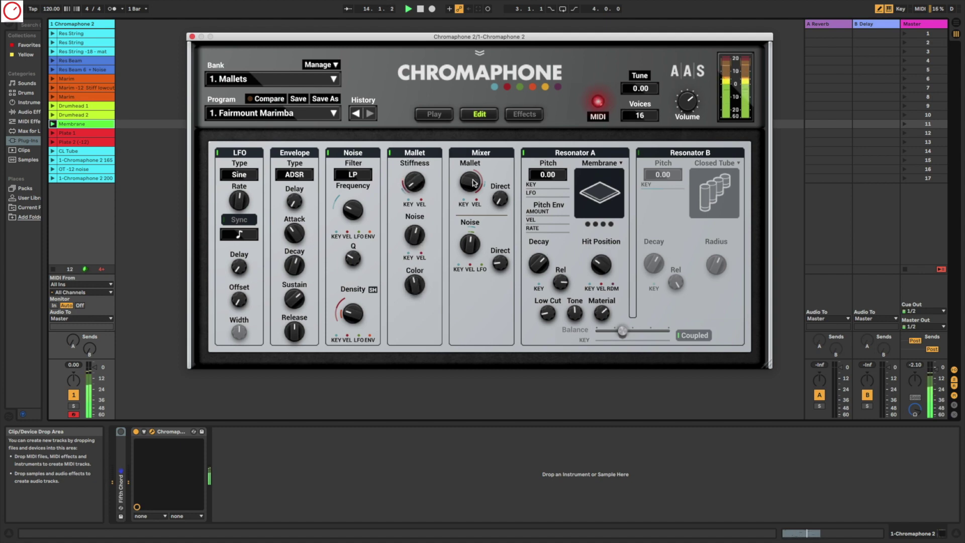
pyautogui.moveTo(473, 182)
pyautogui.mouseDown()
pyautogui.moveTo(428, 196)
pyautogui.moveTo(470, 184)
pyautogui.mouseUp()
pyautogui.click(351, 154)
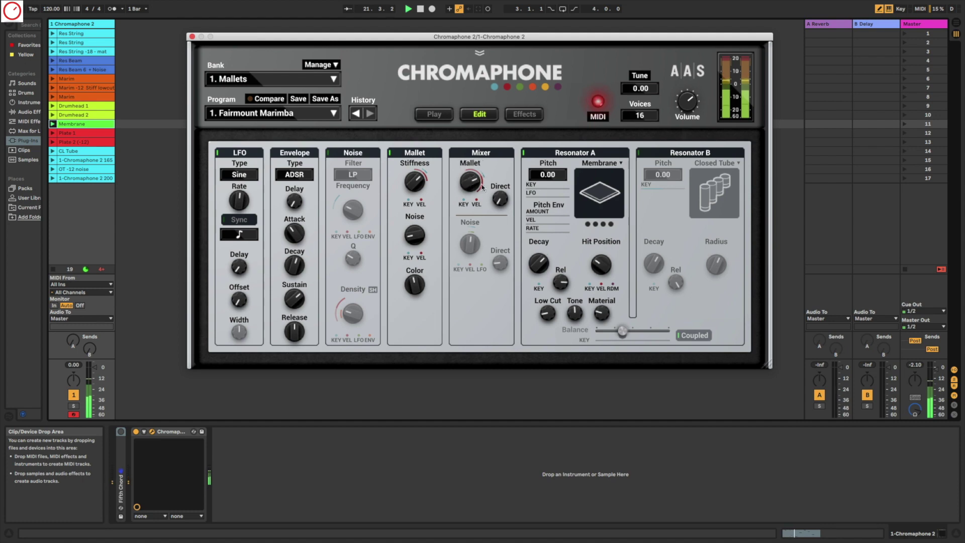
# - Adjust the membrane's Material and Decay, and add velocity modulation to its Hit Position
pyautogui.moveTo(601, 312); pyautogui.dragTo(601, 314)
pyautogui.moveTo(601, 263)
pyautogui.mouseDown()
pyautogui.moveTo(601, 252)
pyautogui.moveTo(612, 268)
pyautogui.mouseUp()
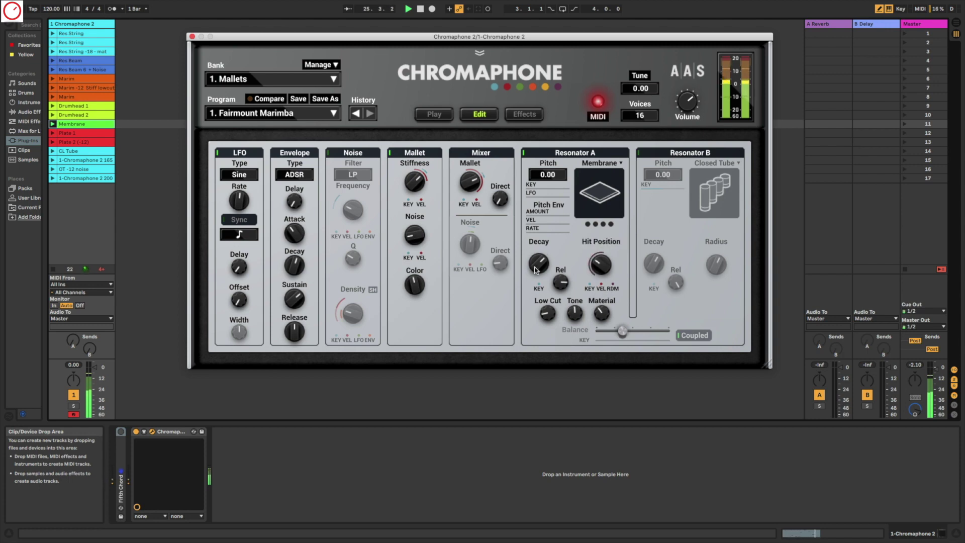
pyautogui.moveTo(537, 266); pyautogui.dragTo(532, 266)
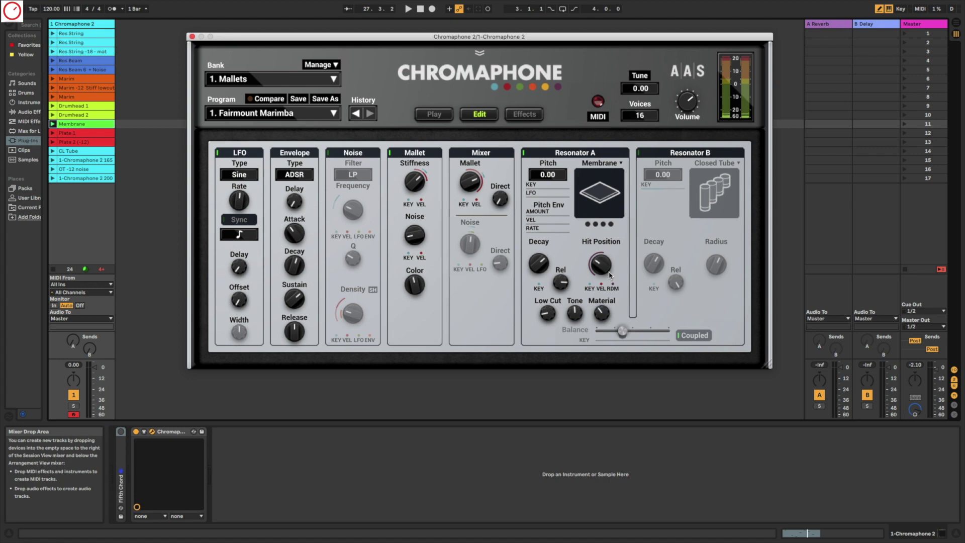
# - Replay the clip with Resonator A's Pitch at -12.00, raising Material and adjusting Hit Position and Decay
pyautogui.press('space')
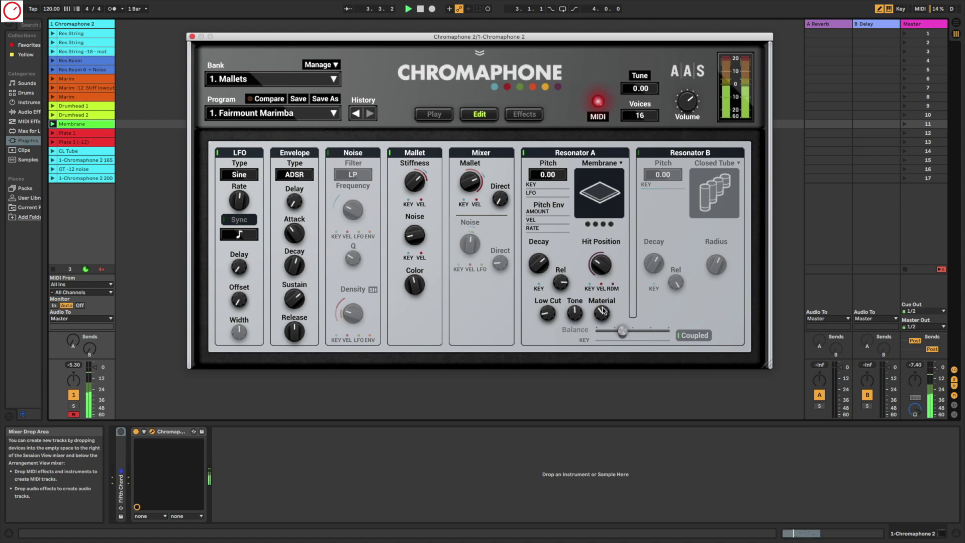
pyautogui.moveTo(594, 321); pyautogui.dragTo(596, 316)
pyautogui.moveTo(547, 175)
pyautogui.mouseDown()
pyautogui.moveTo(547, 196)
pyautogui.moveTo(540, 175)
pyautogui.mouseUp()
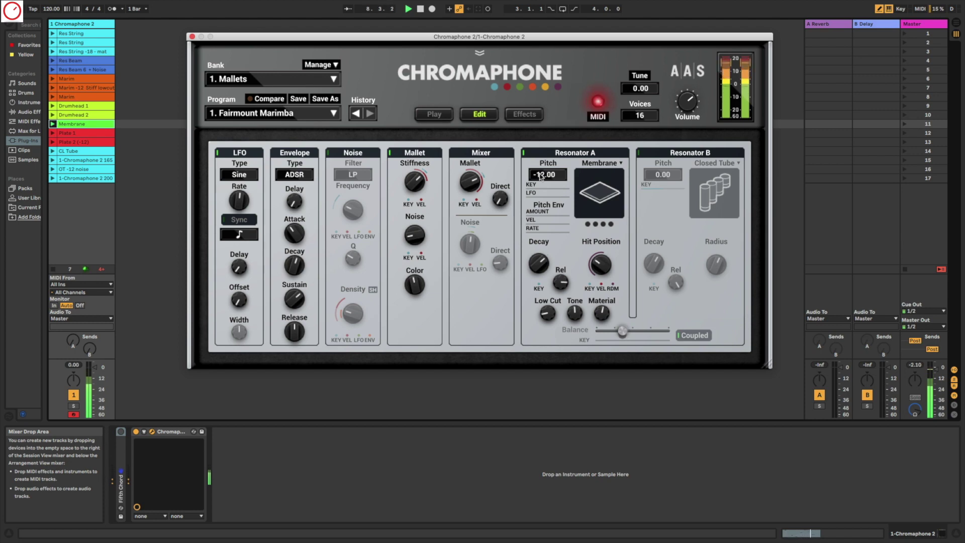
pyautogui.moveTo(599, 264); pyautogui.dragTo(600, 260)
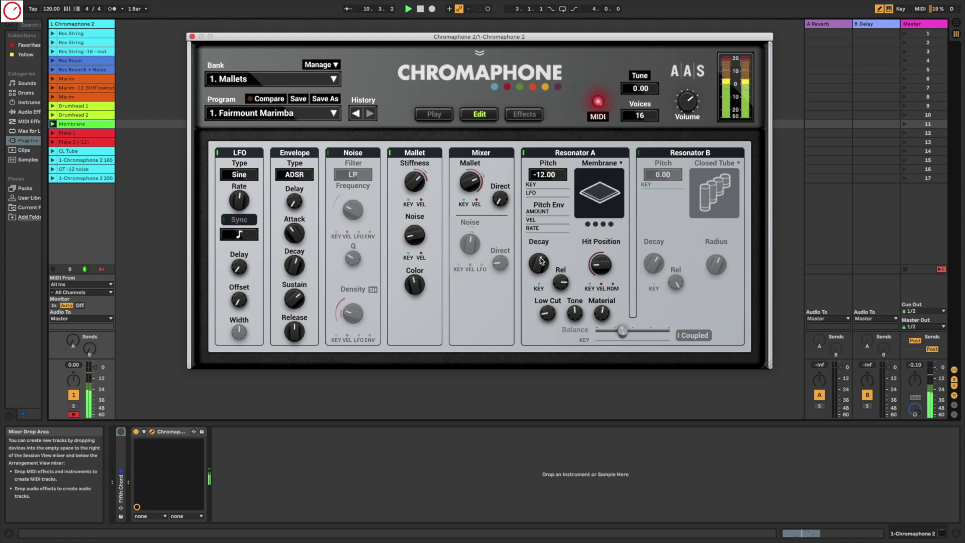
pyautogui.moveTo(541, 261); pyautogui.dragTo(540, 274)
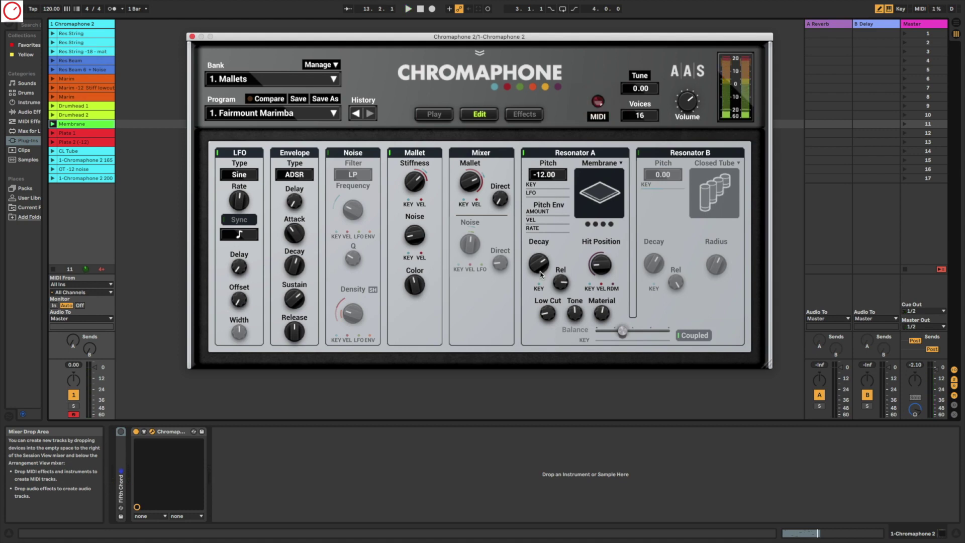
# - Reset Resonator A's Pitch to 0.00 and switch the Mallet section off
pyautogui.doubleClick(547, 175)
pyautogui.click(408, 157)
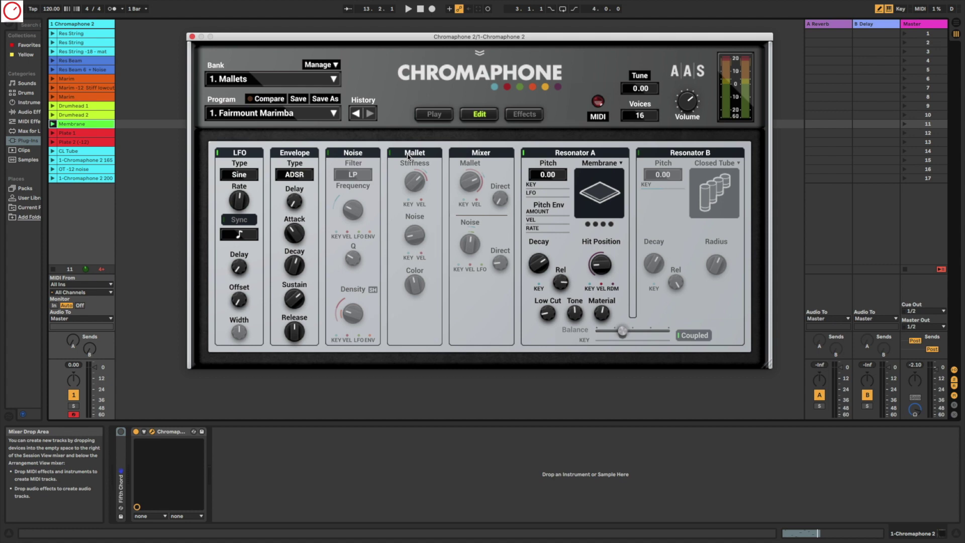